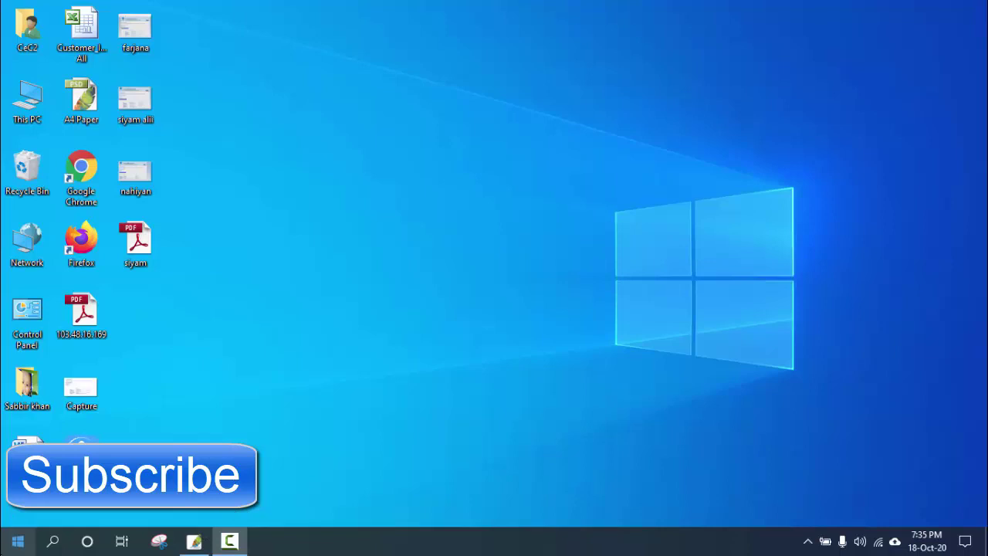
# - Open the Windows Start menu to show its list of installed apps
pyautogui.click(6, 550)
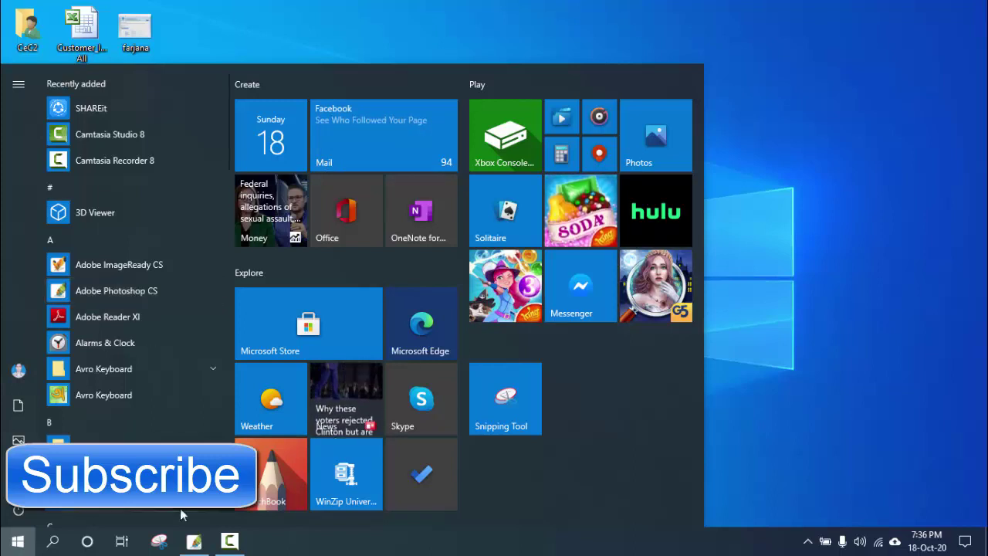
# - Launch Adobe Photoshop CS from the Start menu's app list
pyautogui.click(116, 291)
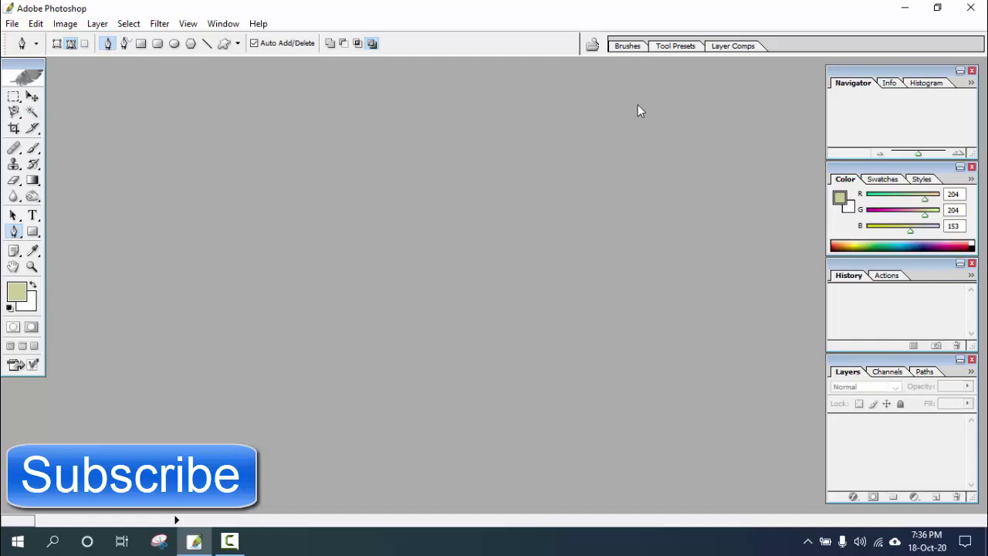
# - Open the baby JPG from its desktop folder, viewing files as medium icons
pyautogui.click(16, 28)
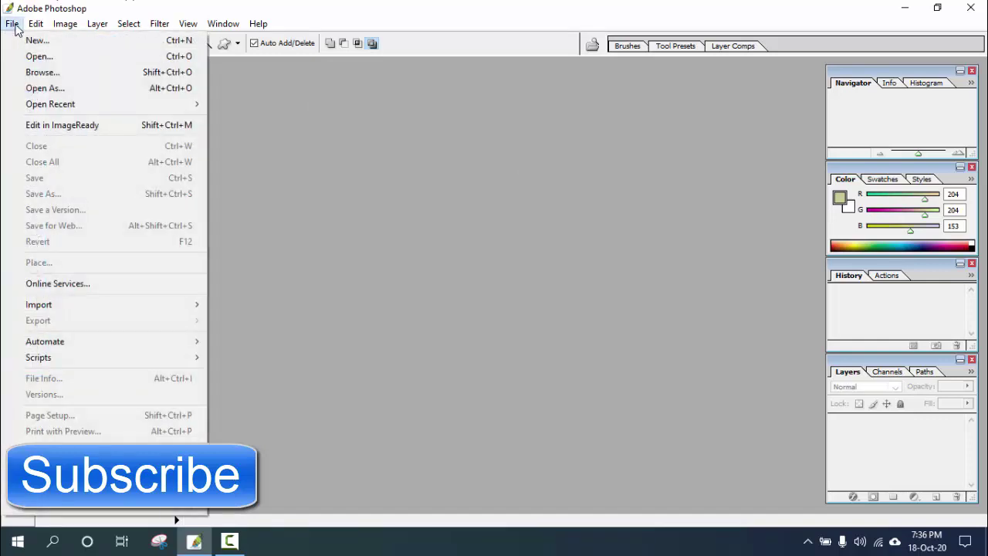
pyautogui.click(55, 60)
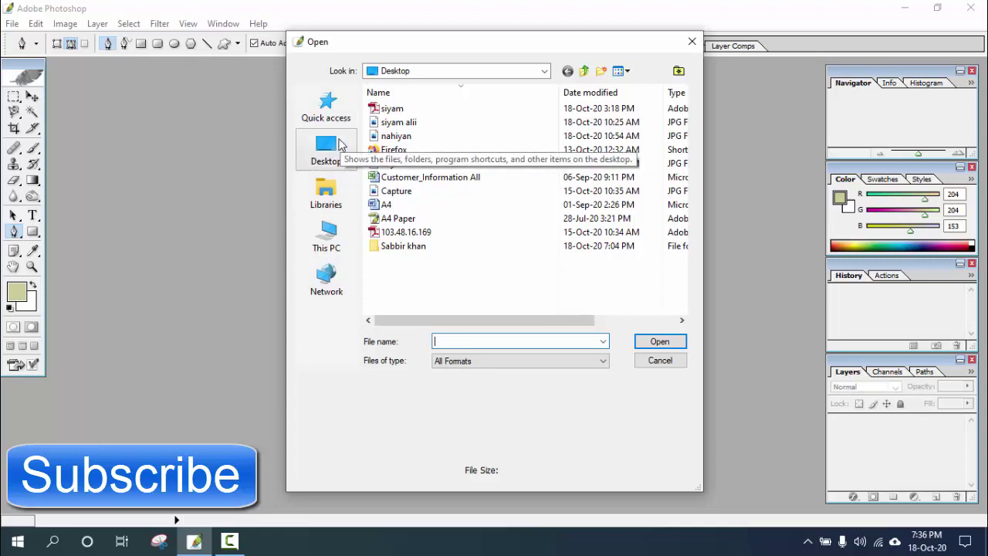
pyautogui.click(333, 158)
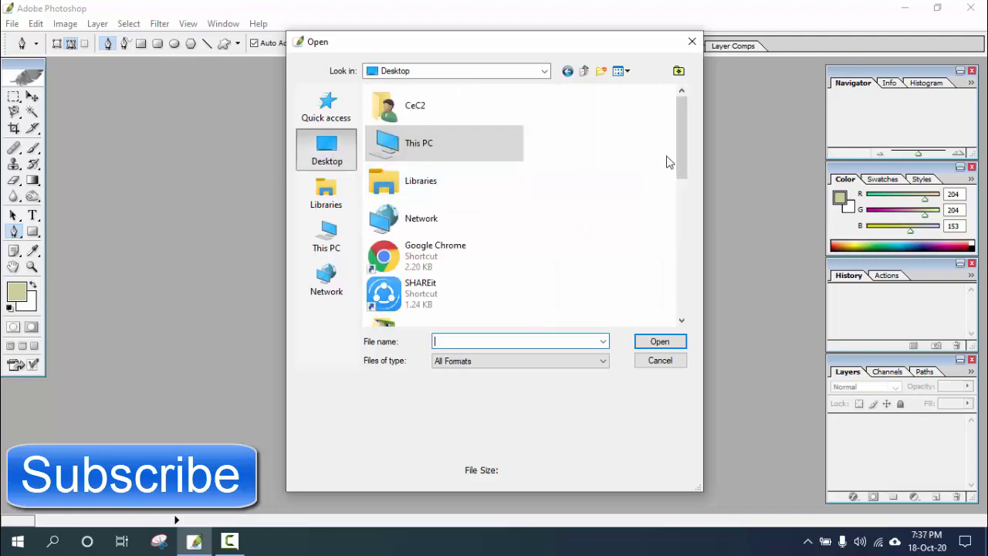
pyautogui.click(628, 71)
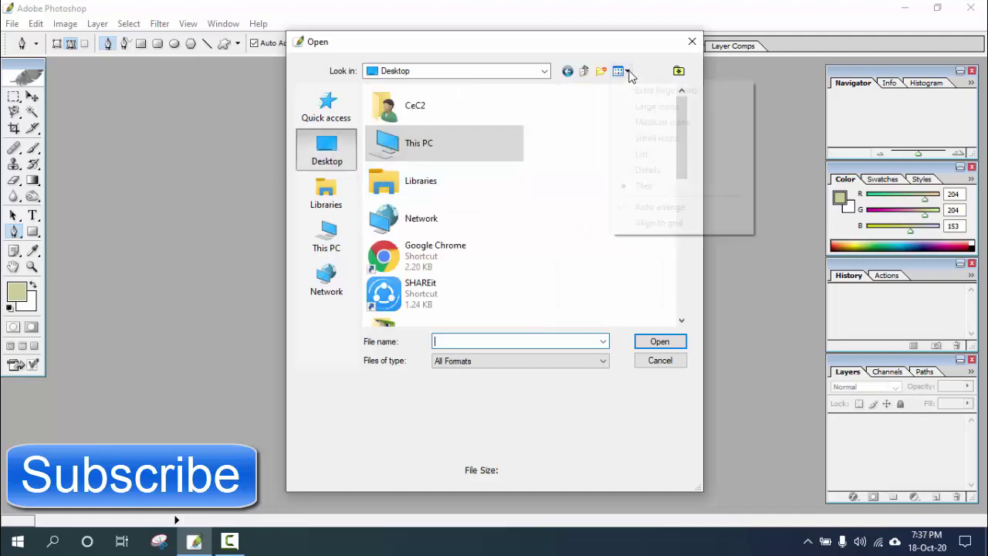
pyautogui.click(650, 122)
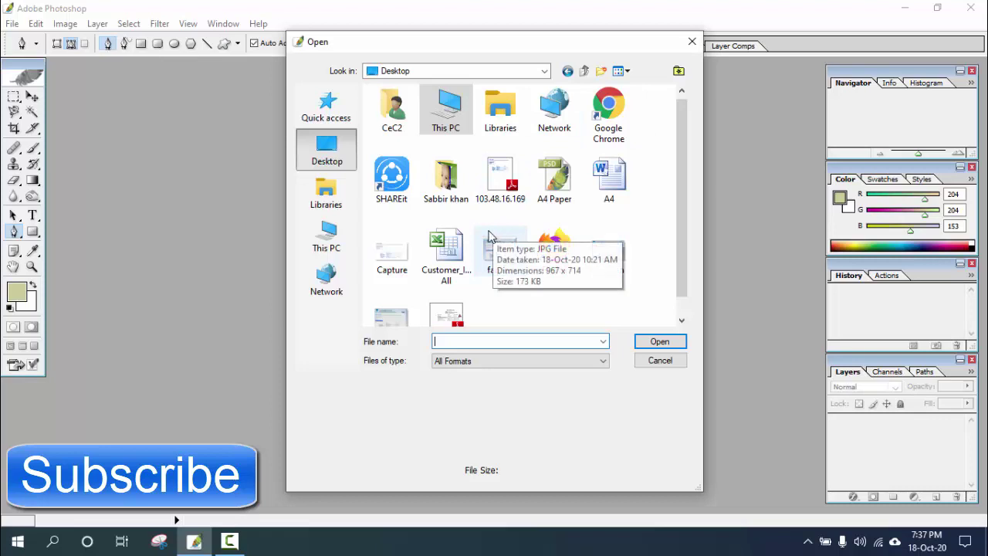
pyautogui.click(455, 188)
pyautogui.doubleClick(455, 188)
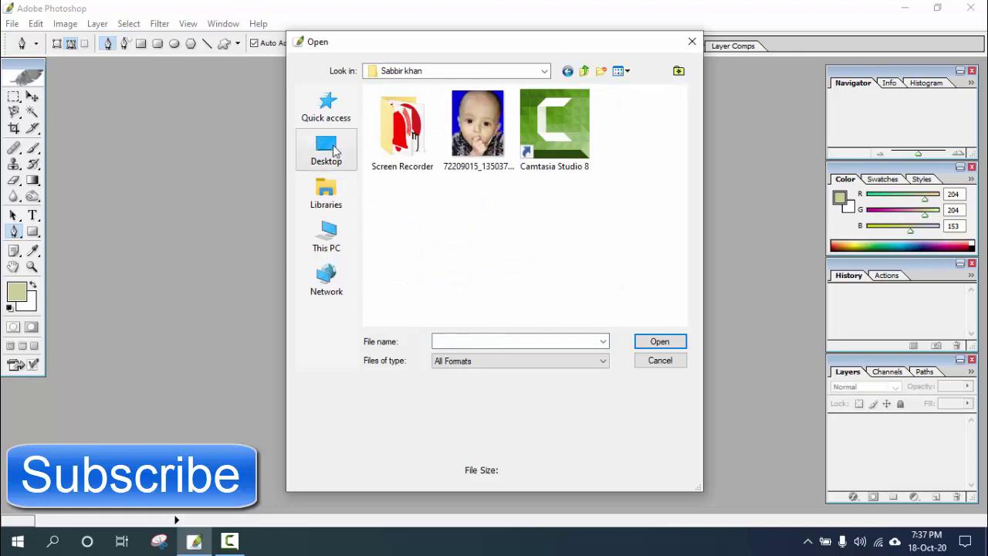
pyautogui.click(486, 145)
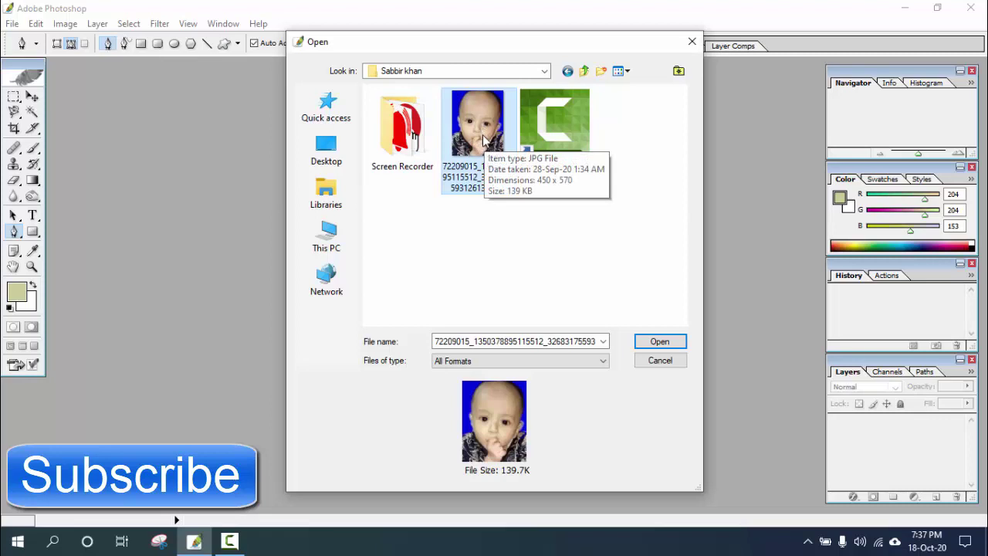
pyautogui.click(660, 342)
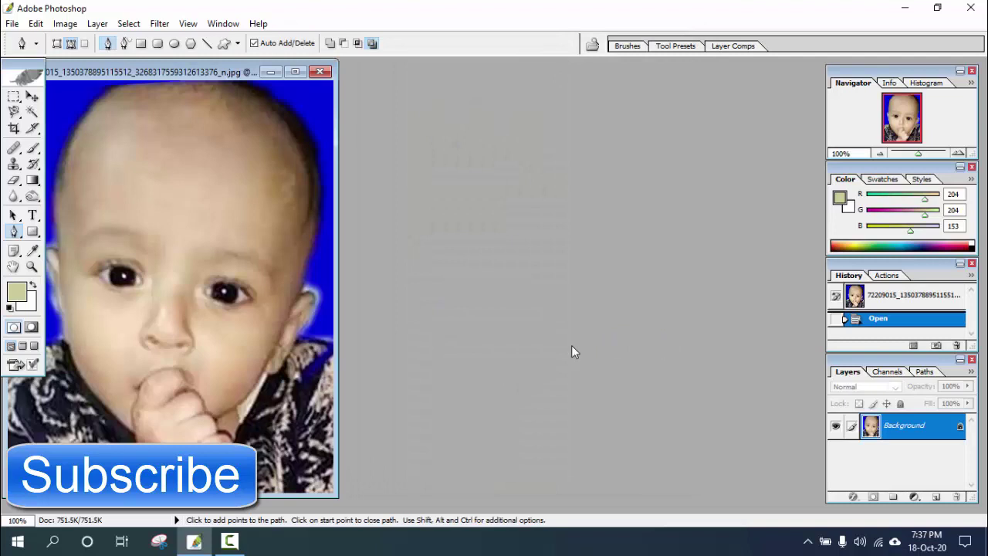
# - Close the photo and reopen the baby JPG from the same desktop folder
pyautogui.click(322, 71)
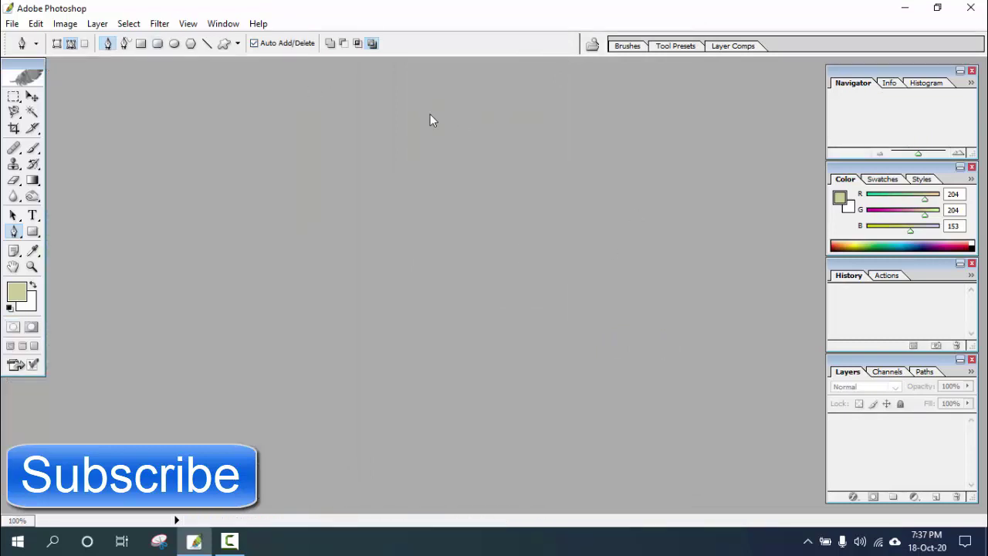
pyautogui.doubleClick(532, 224)
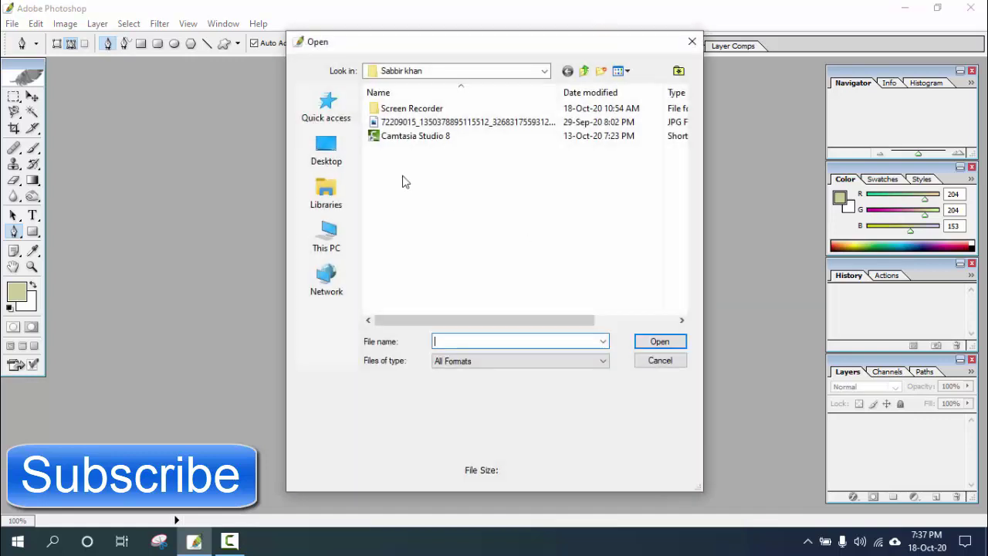
pyautogui.click(326, 154)
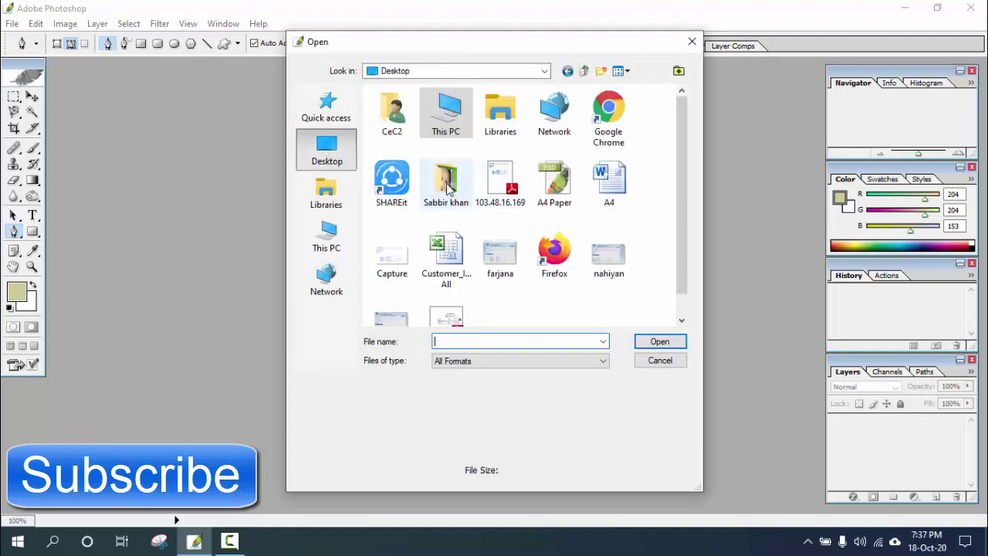
pyautogui.doubleClick(445, 184)
pyautogui.click(478, 155)
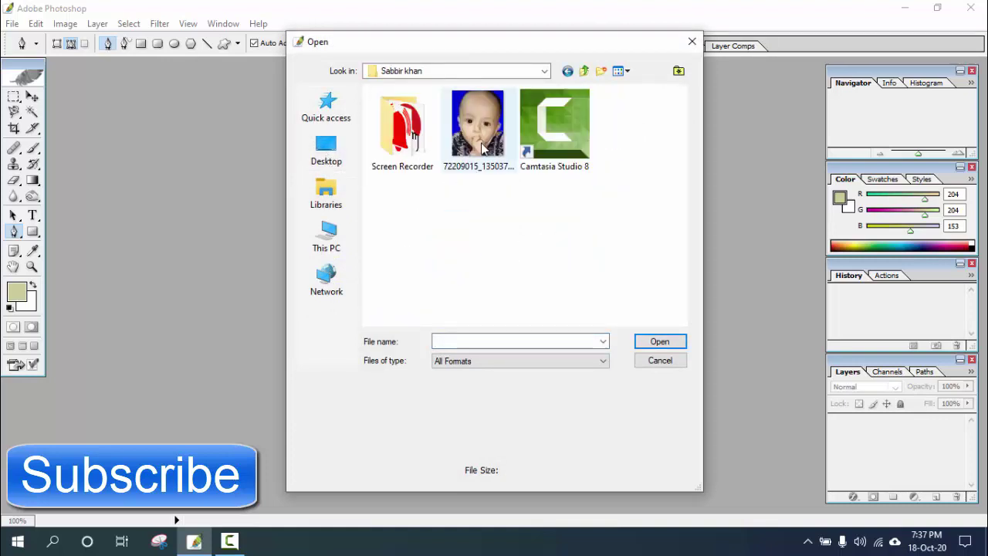
pyautogui.click(658, 342)
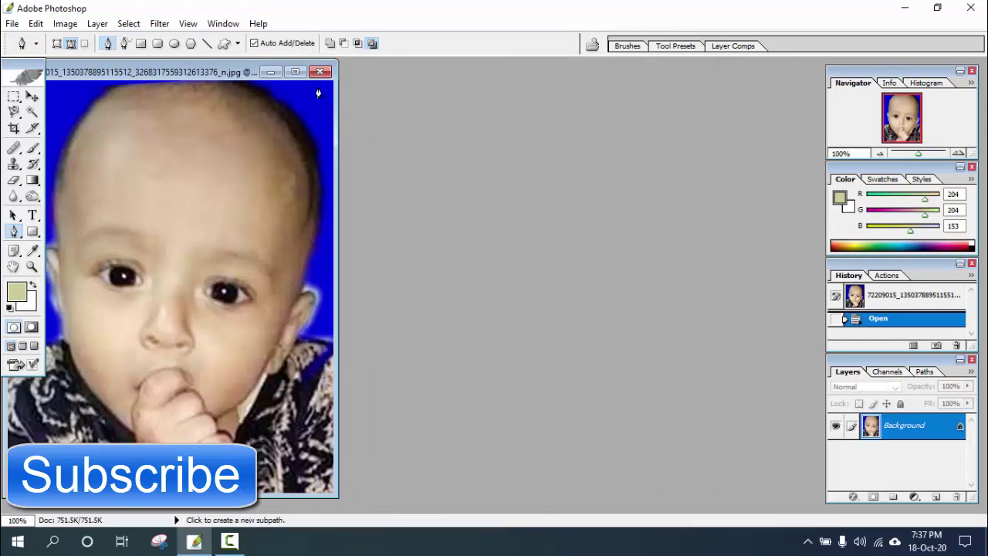
# - Maximize the baby photo's window and zoom out to about 75%
pyautogui.click(295, 71)
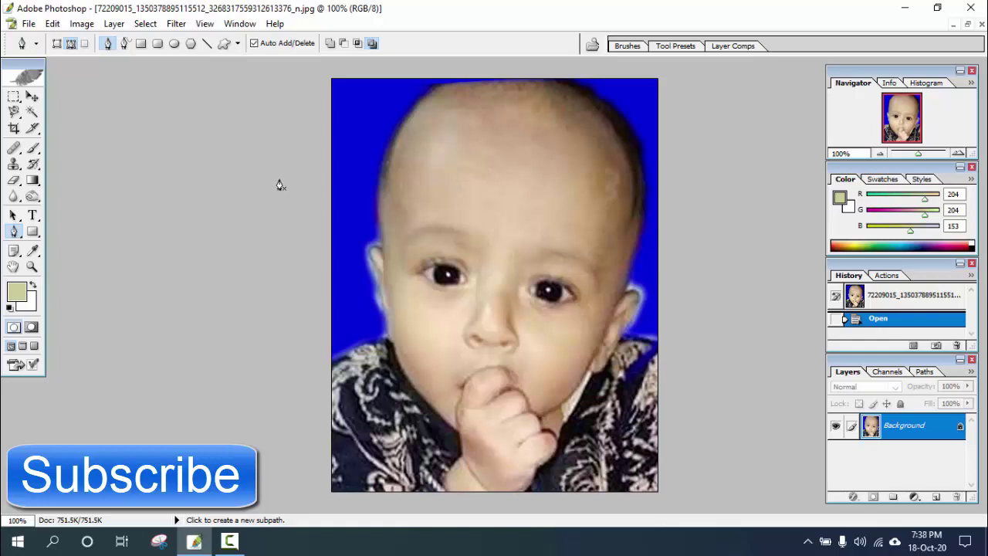
pyautogui.scroll(-1, 556, 190)
pyautogui.scroll(-1, 538, 201)
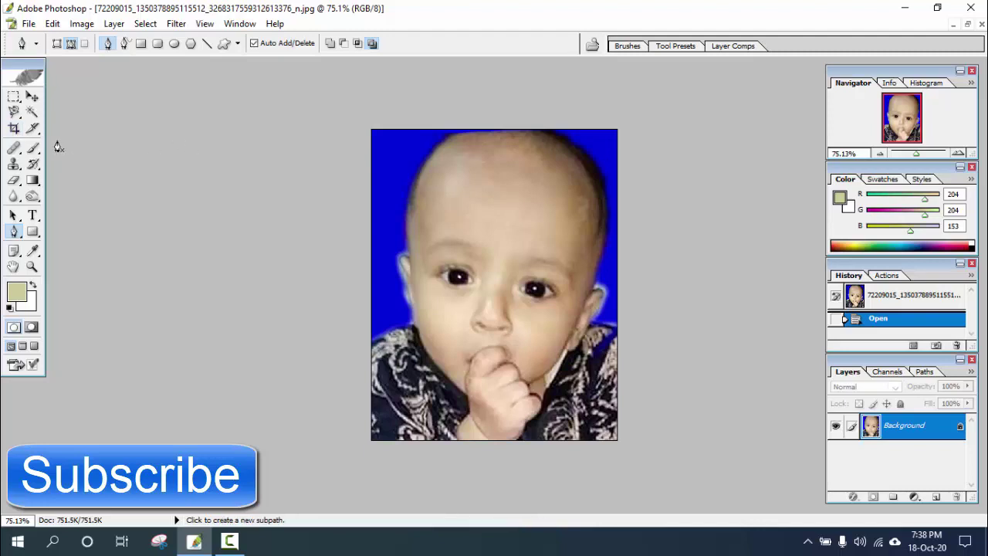
# - Set the Crop Tool to 3.5 in wide, 5 in high at 300 pixels per inch
pyautogui.click(14, 130)
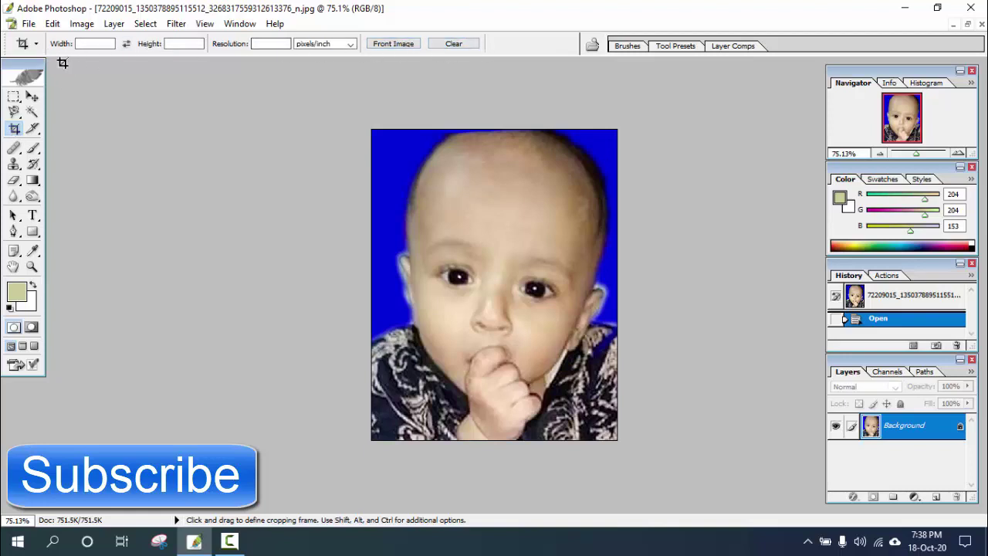
pyautogui.click(96, 44)
pyautogui.write('3.')
pyautogui.write('5 in')
pyautogui.click(185, 44)
pyautogui.write('5 i')
pyautogui.write('n')
pyautogui.click(275, 44)
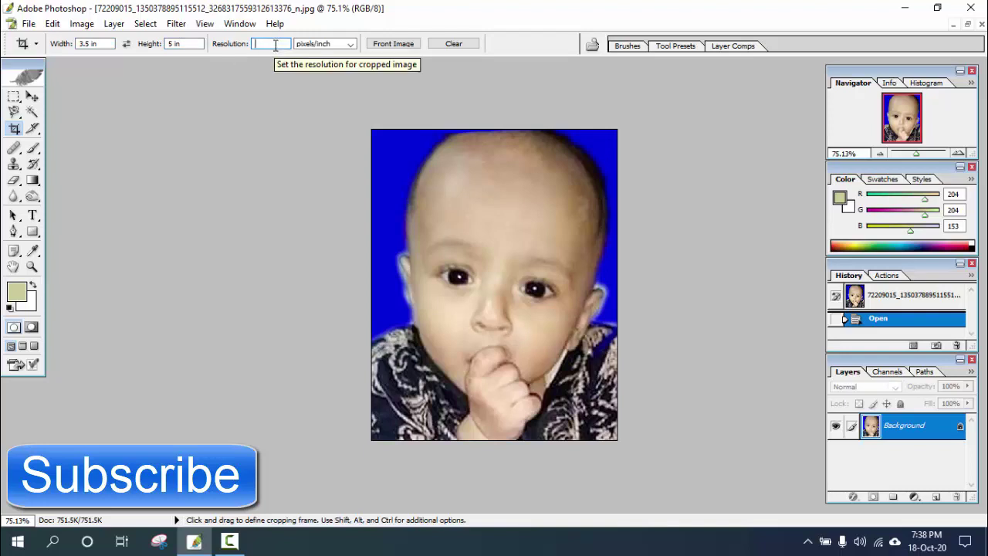
pyautogui.write('300')
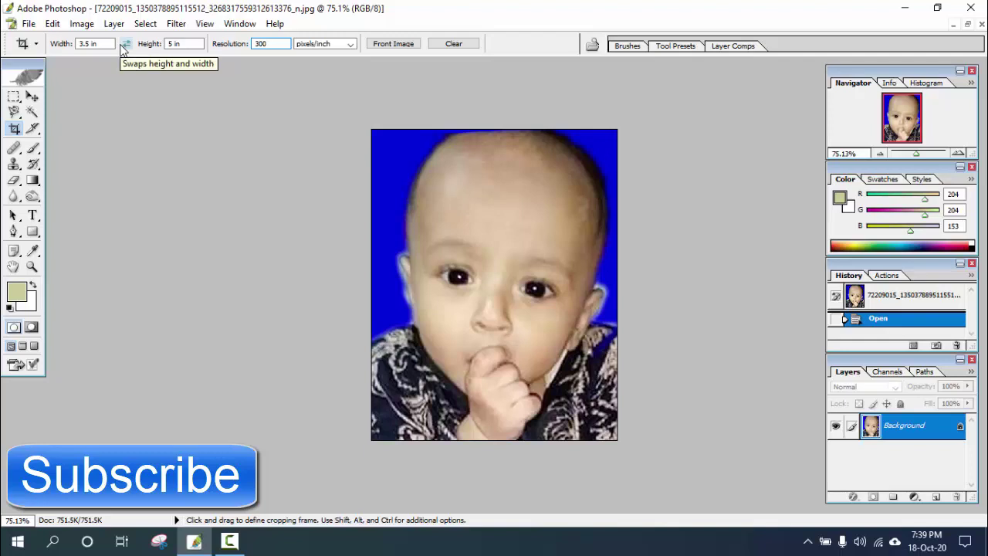
# - Try a crop size of width 4 and height 6, confirming it
pyautogui.click(89, 43)
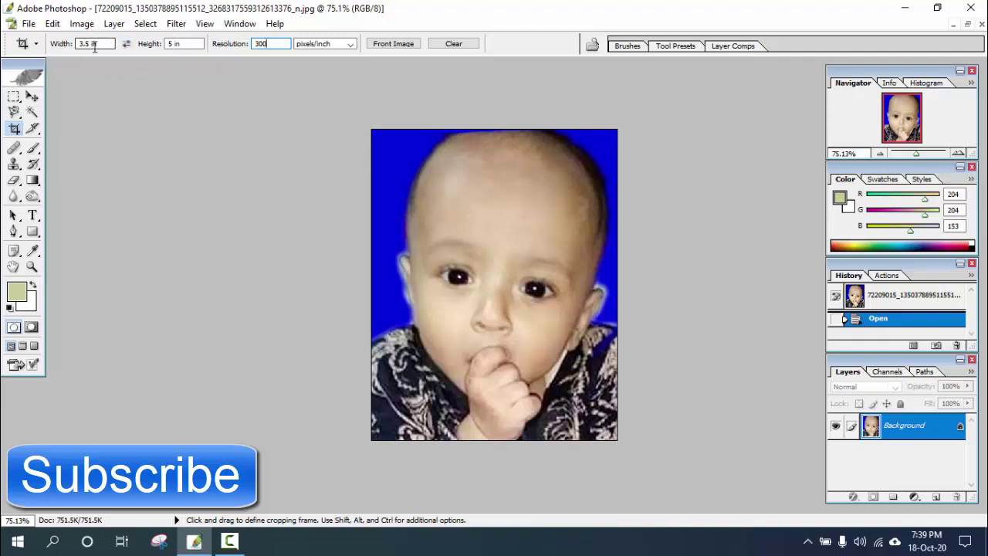
pyautogui.click(88, 43)
pyautogui.click(52, 44)
pyautogui.write('4')
pyautogui.click(171, 44)
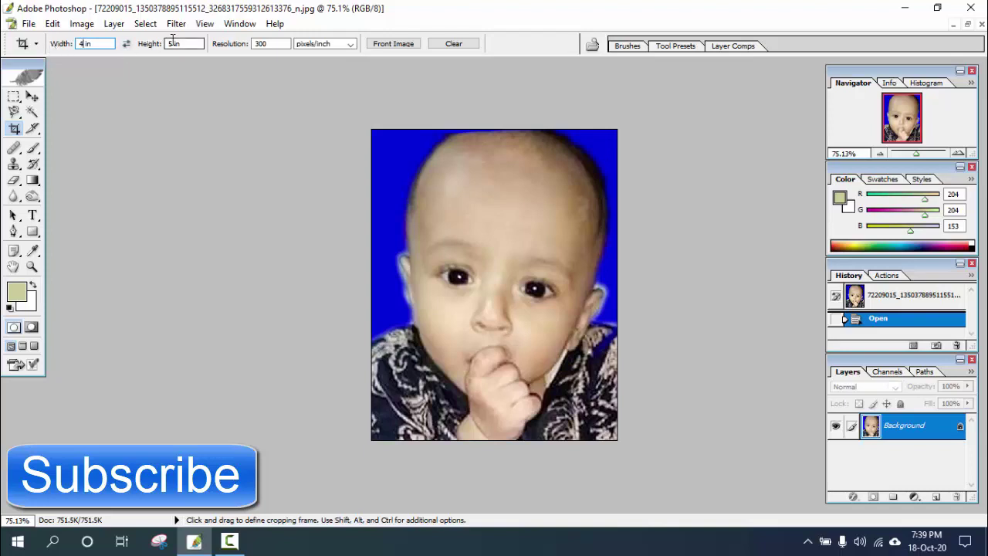
pyautogui.doubleClick(170, 43)
pyautogui.write('6')
pyautogui.press('Return')
# - Change the trial crop size to width 6 and height 4
pyautogui.doubleClick(80, 44)
pyautogui.write('6')
pyautogui.doubleClick(171, 44)
pyautogui.write('4')
# - Enter 1.5 in for the crop width and 1.9 in for the height
pyautogui.moveTo(104, 44); pyautogui.dragTo(42, 47)
pyautogui.write('1')
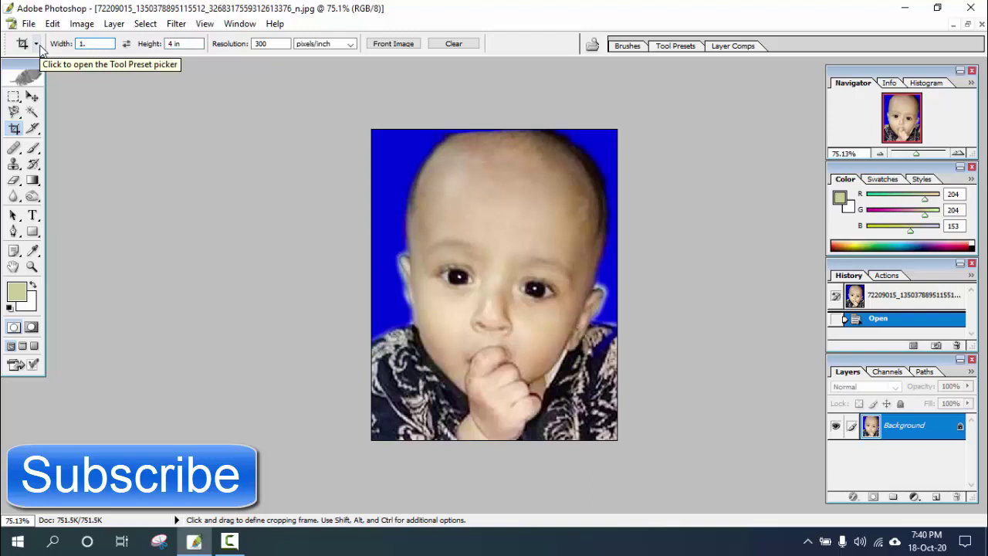
pyautogui.write('.5')
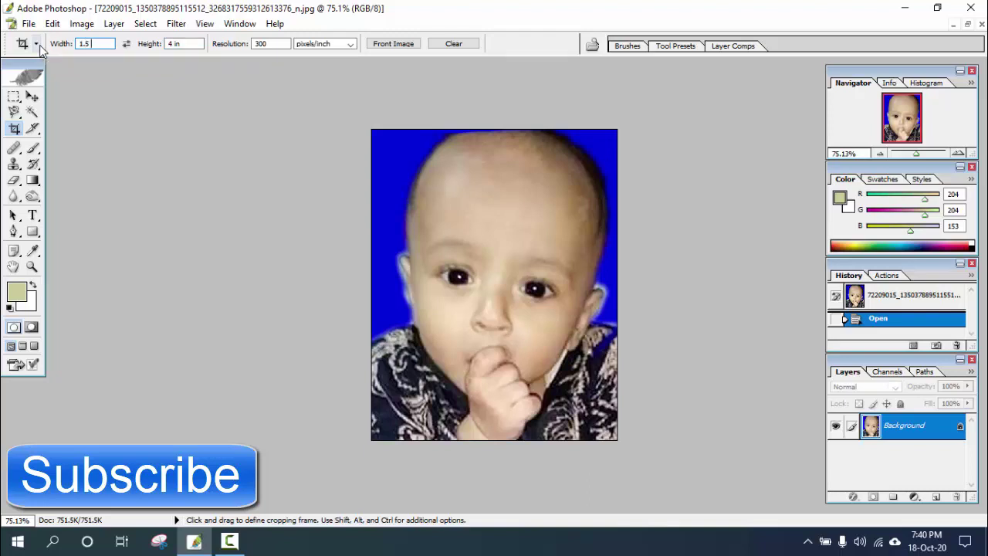
pyautogui.write(' in')
pyautogui.press('Tab')
pyautogui.write('1.5')
pyautogui.write(' in')
pyautogui.click(173, 46)
pyautogui.write('1.9')
# - Change crop width to 24 mm, then load the Crop 4 inch x 6 inch 300 ppi preset
pyautogui.moveTo(112, 44); pyautogui.dragTo(78, 44)
pyautogui.write('24')
pyautogui.write(' mm')
pyautogui.click(35, 43)
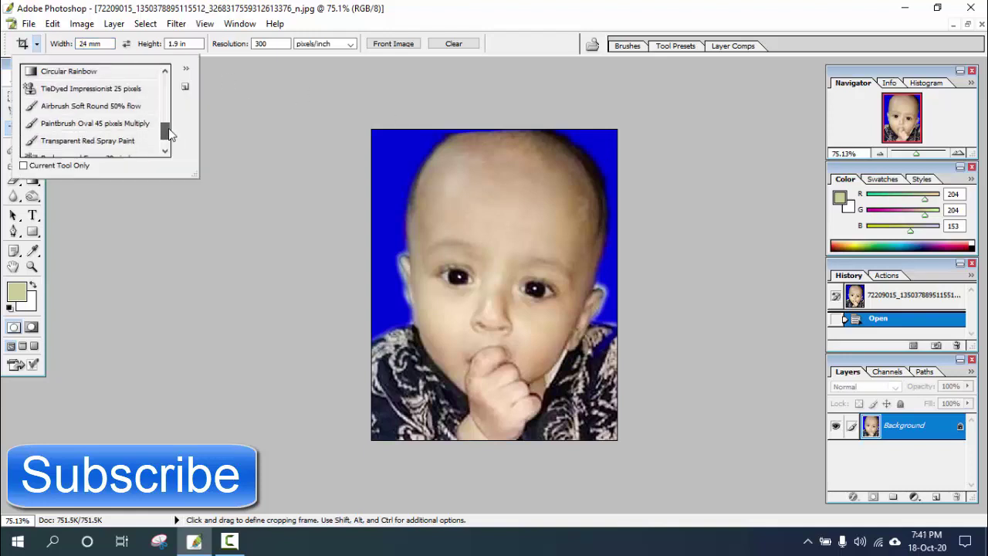
pyautogui.moveTo(165, 129); pyautogui.dragTo(165, 87)
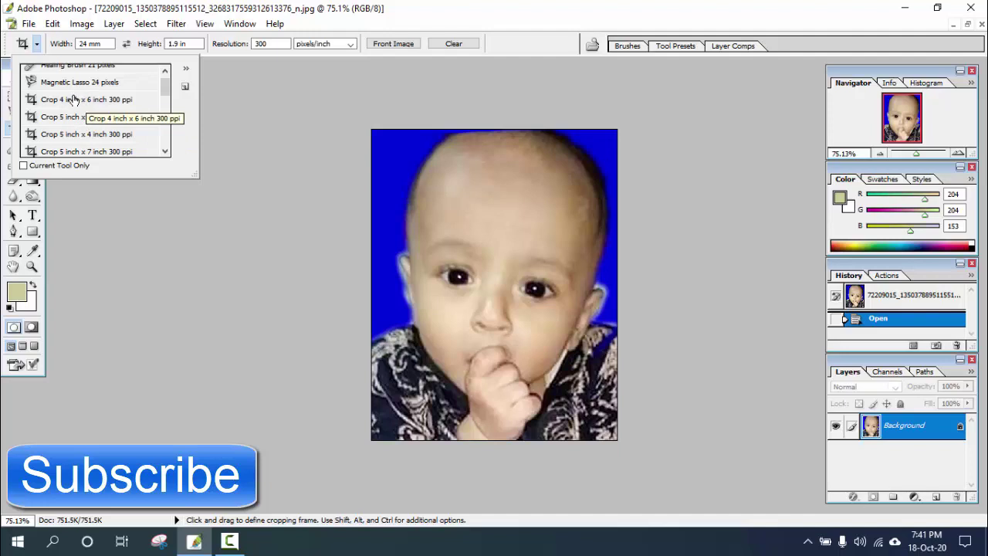
pyautogui.click(75, 102)
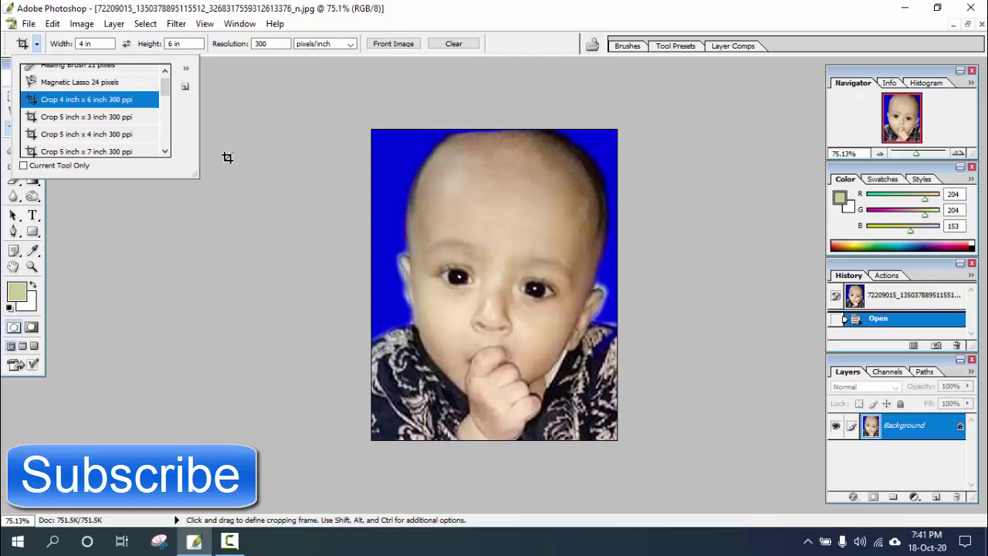
pyautogui.scroll(-1, 122, 133)
pyautogui.moveTo(169, 92); pyautogui.dragTo(173, 80)
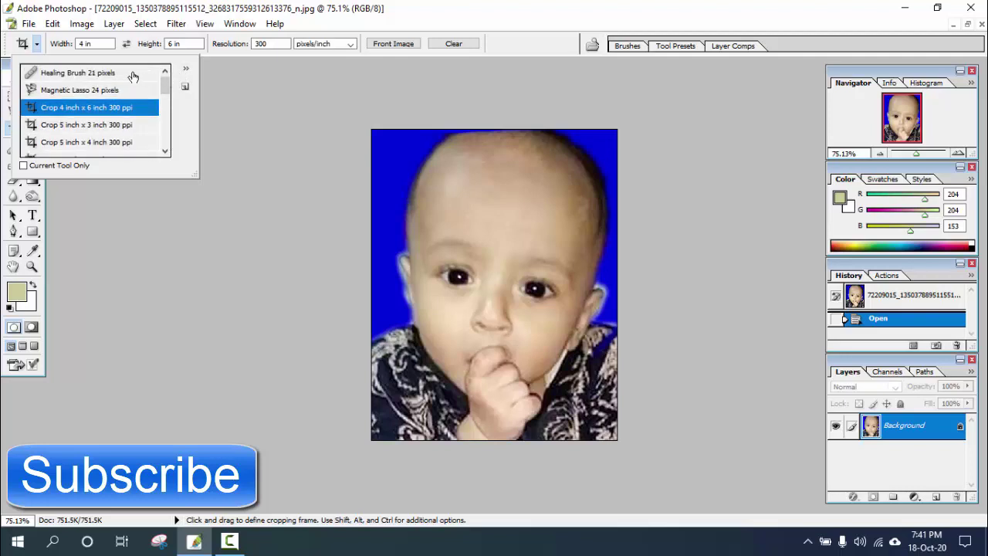
pyautogui.click(104, 44)
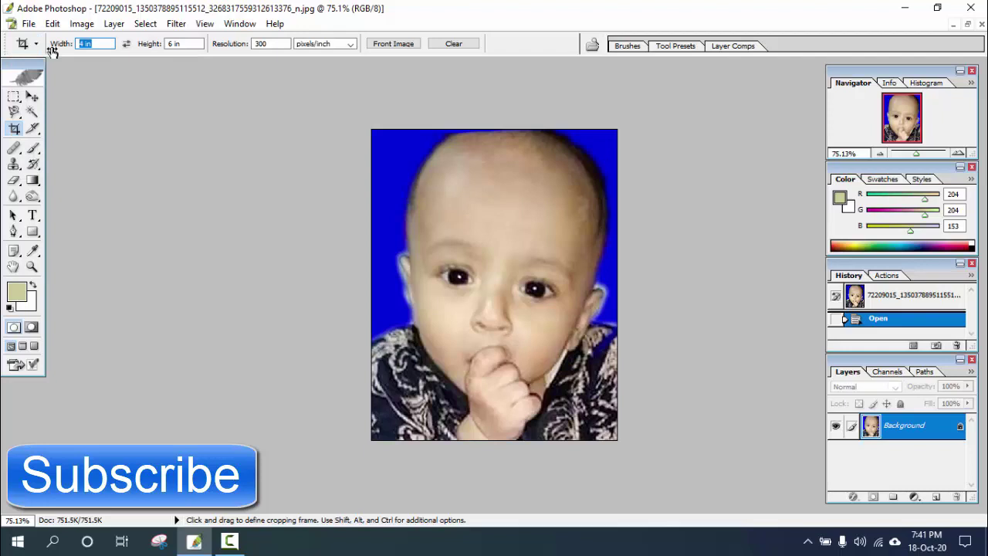
# - Enter 24 mm width and 20 mm height, then swap them to 20 × 24 mm
pyautogui.write('24 mm')
pyautogui.click(172, 43)
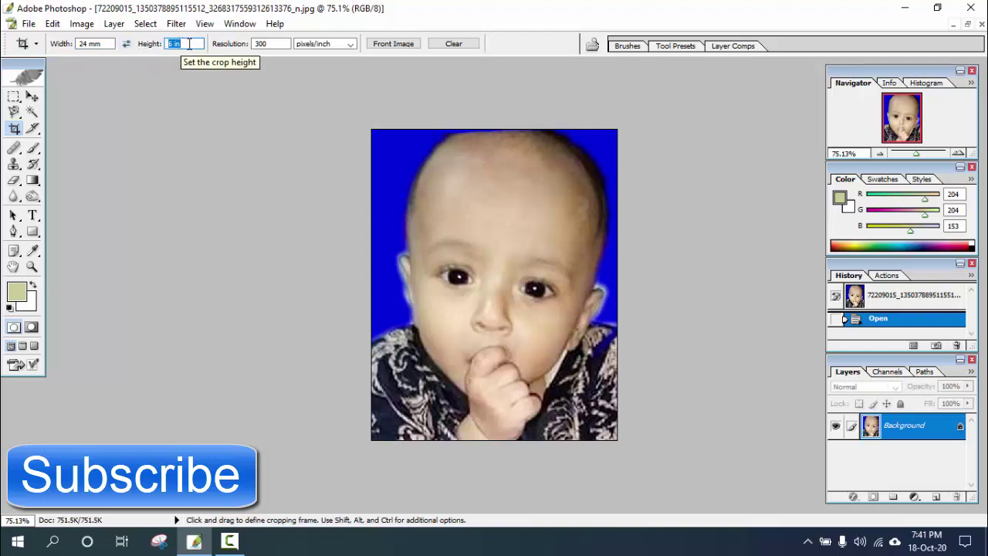
pyautogui.write('20')
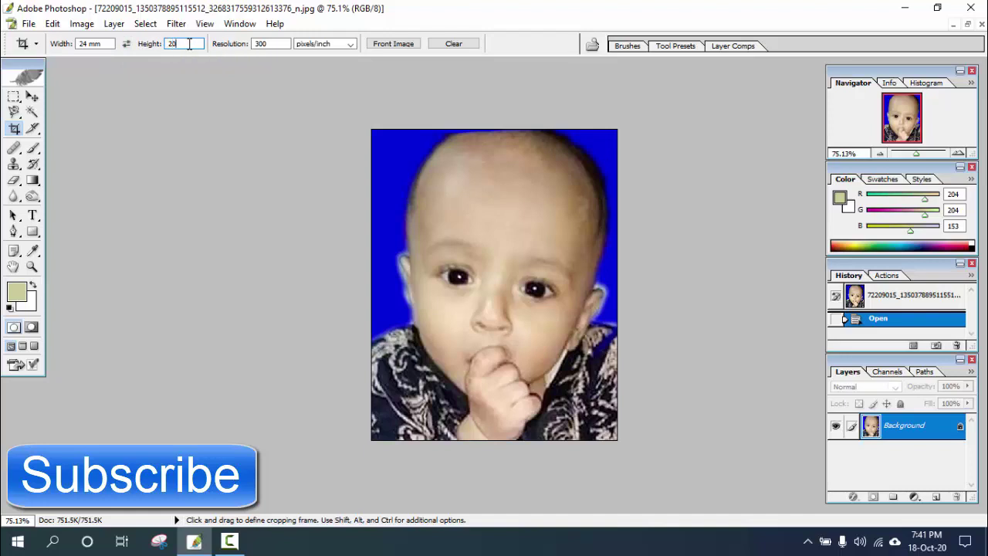
pyautogui.write(' mm')
pyautogui.click(127, 44)
# - Drag a 20 × 24 mm crop frame across nearly the entire baby portrait
pyautogui.moveTo(373, 129)
pyautogui.mouseDown()
pyautogui.moveTo(440, 230)
pyautogui.moveTo(646, 430)
pyautogui.mouseUp()
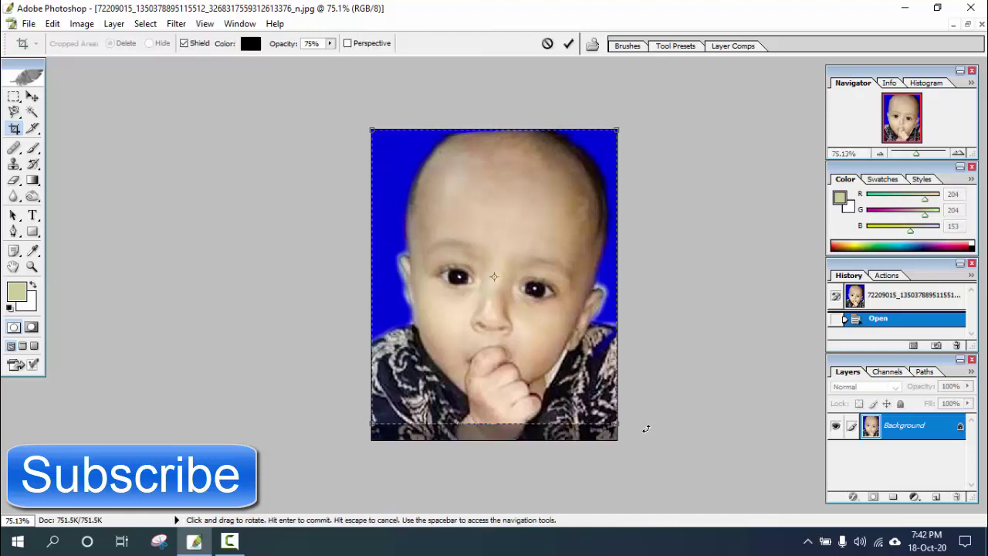
# - Commit the crop, leaving a passport-size 20 × 24 mm baby portrait
pyautogui.press('Return')
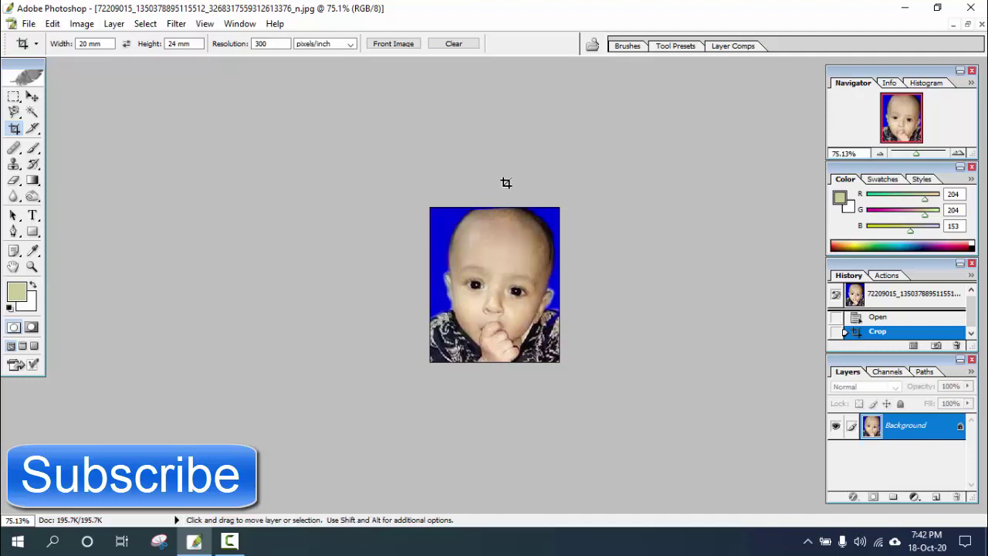
# - Revert the earlier crop and enter a crop size of 1.5 in wide by 1.9 in high
pyautogui.hotkey('ctrl', 'z')
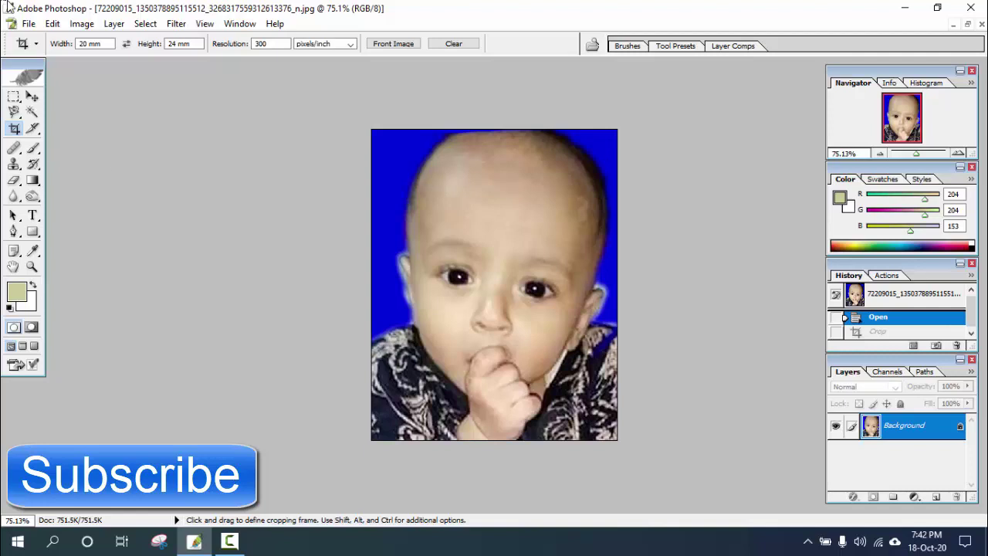
pyautogui.moveTo(112, 43); pyautogui.dragTo(36, 48)
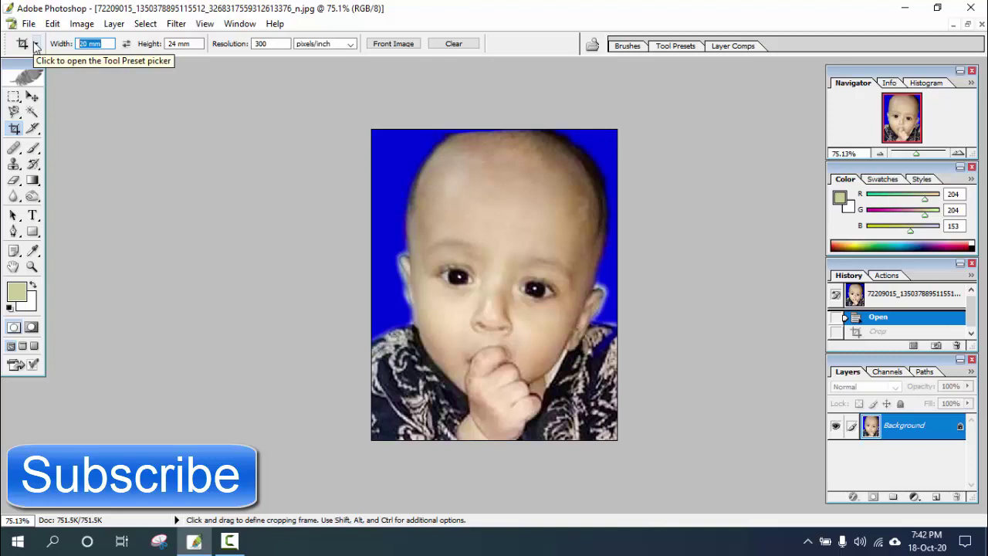
pyautogui.write('1.')
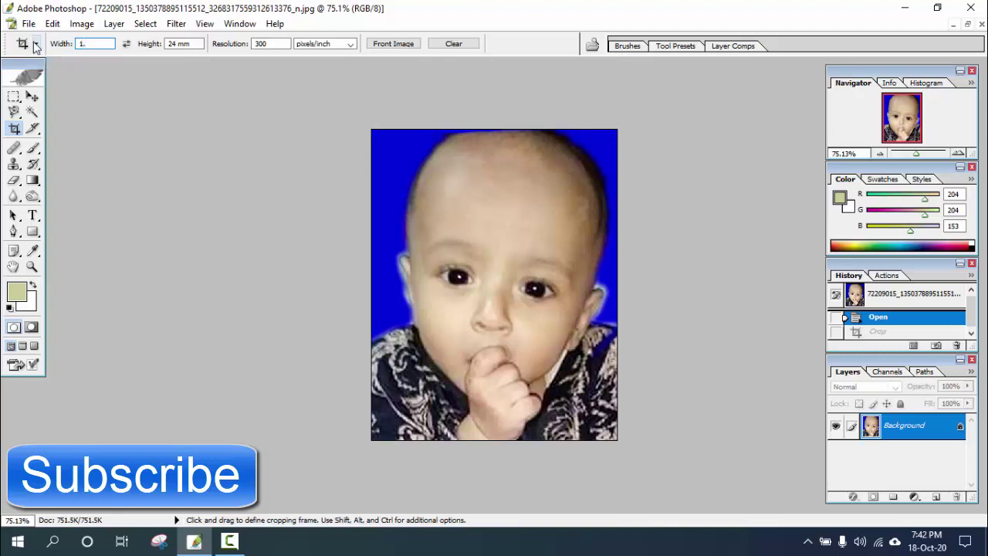
pyautogui.write('5 in')
pyautogui.moveTo(201, 44); pyautogui.dragTo(165, 46)
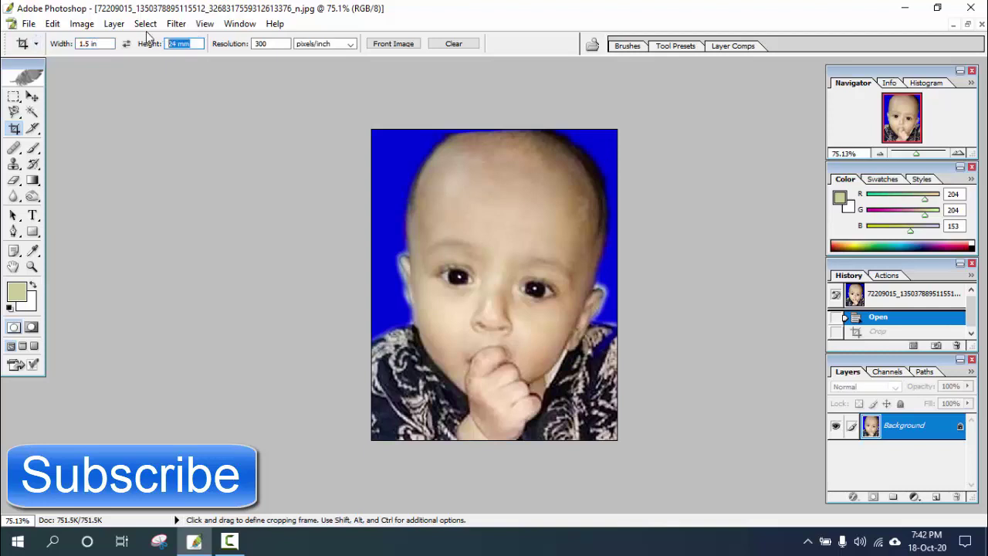
pyautogui.write('1.9 in')
# - Draw the 1.5 × 1.9 in crop frame over the baby photo, fit its corners to the edges, and commit
pyautogui.moveTo(371, 130)
pyautogui.mouseDown()
pyautogui.moveTo(415, 170)
pyautogui.moveTo(626, 492)
pyautogui.mouseUp()
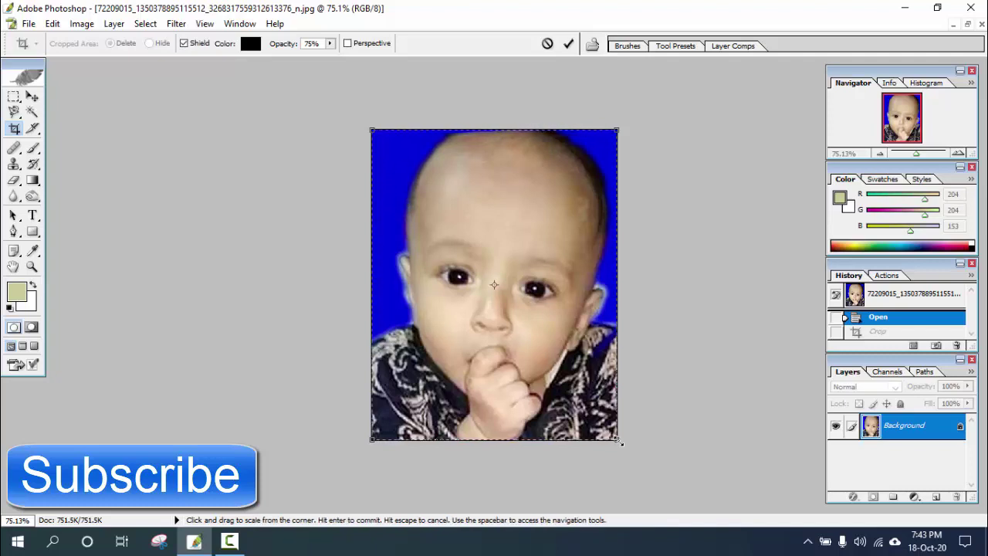
pyautogui.moveTo(618, 440); pyautogui.dragTo(608, 422)
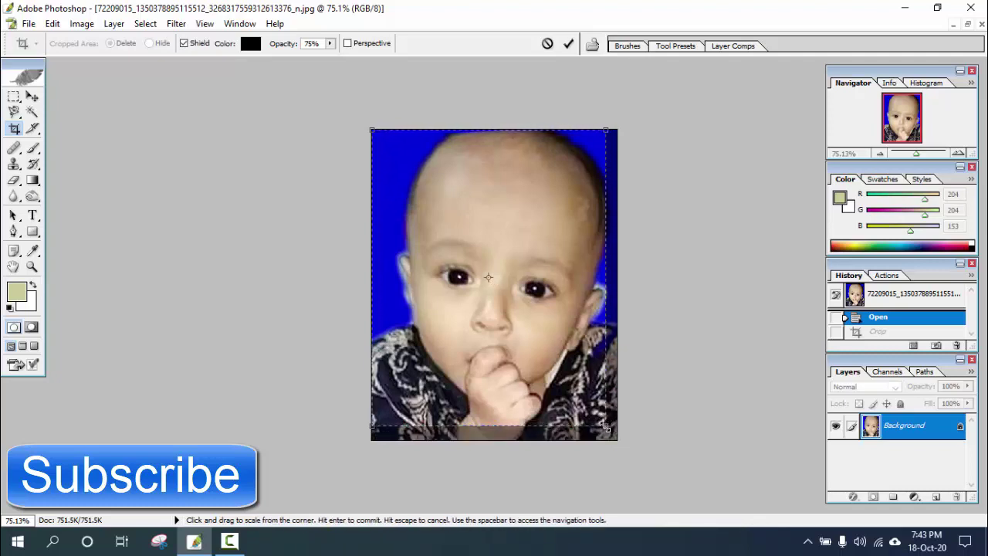
pyautogui.moveTo(608, 424)
pyautogui.mouseDown()
pyautogui.moveTo(614, 437)
pyautogui.moveTo(607, 427)
pyautogui.mouseUp()
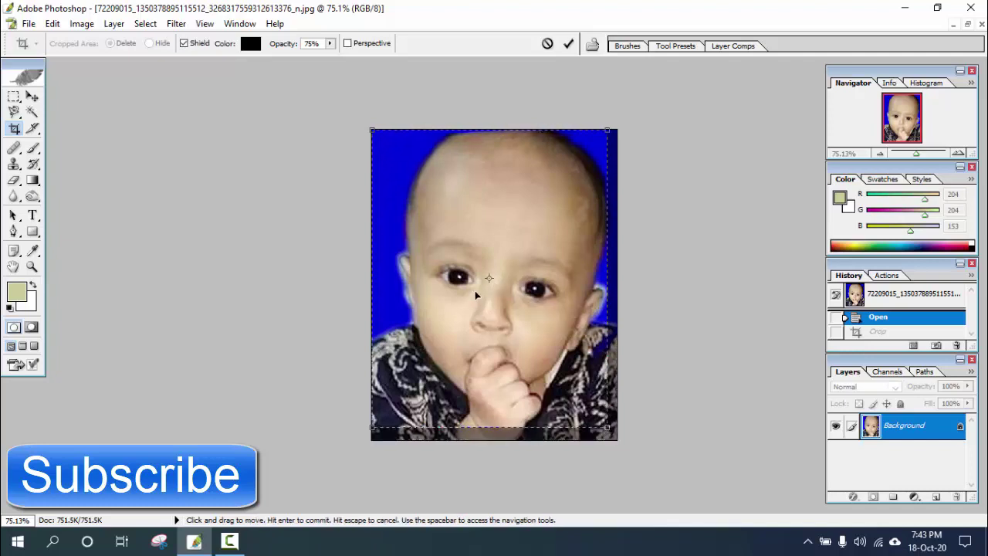
pyautogui.moveTo(372, 128); pyautogui.dragTo(382, 142)
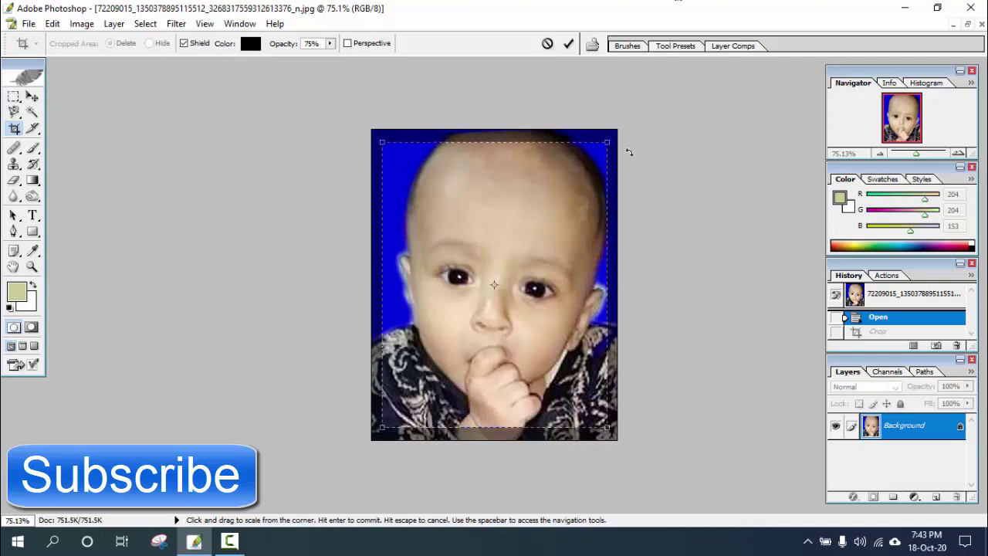
pyautogui.moveTo(608, 142); pyautogui.dragTo(619, 131)
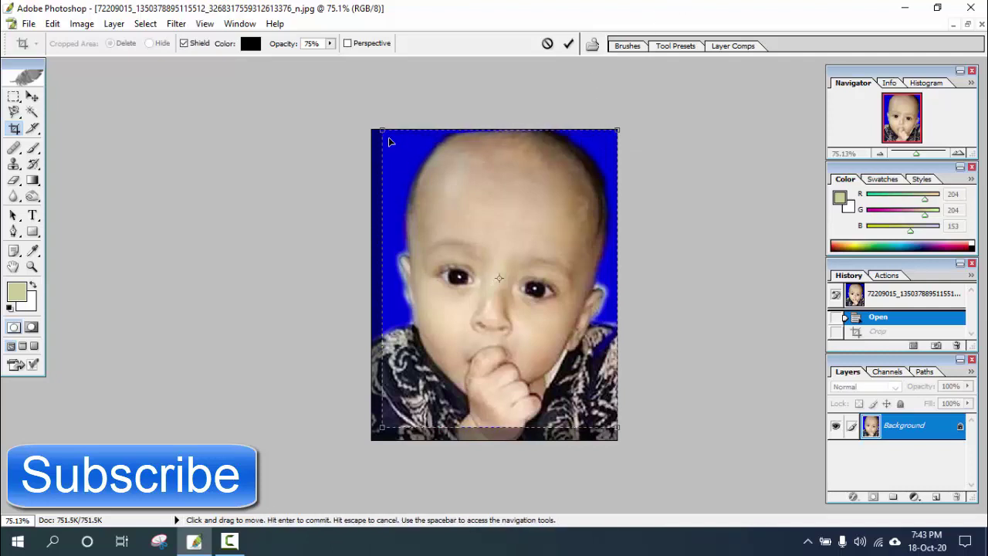
pyautogui.moveTo(383, 427); pyautogui.dragTo(374, 443)
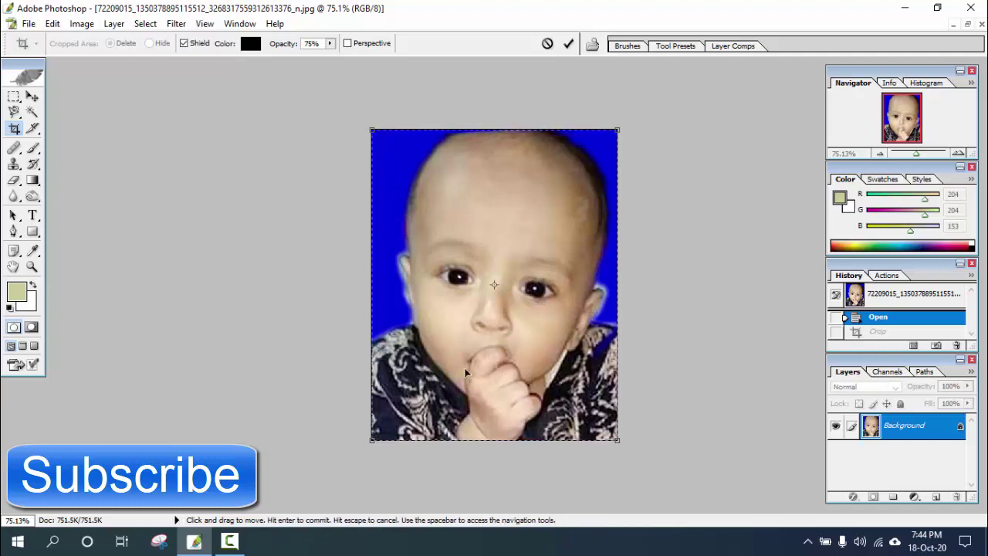
pyautogui.press('Return')
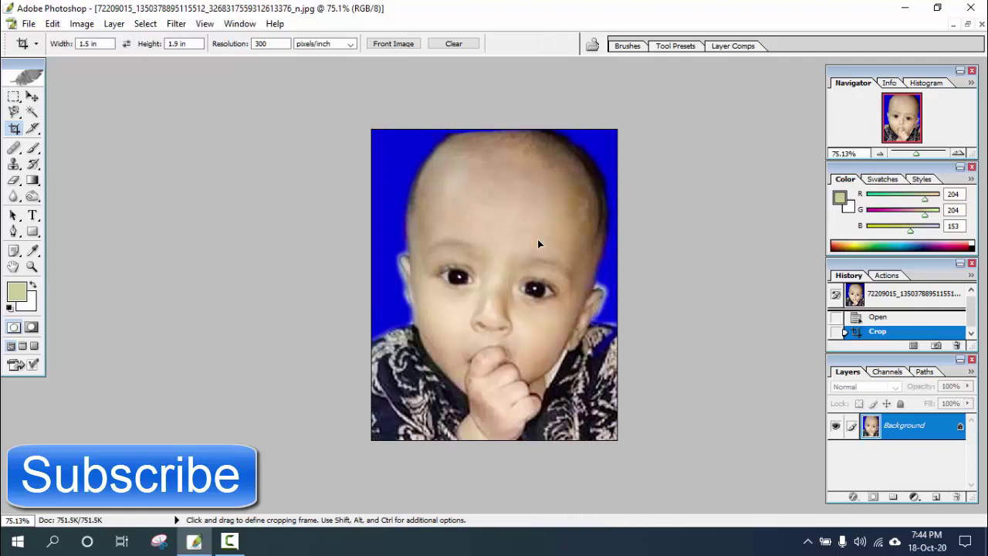
pyautogui.hotkey('ctrl', 'alt', '0')
pyautogui.hotkey('ctrl', '-')
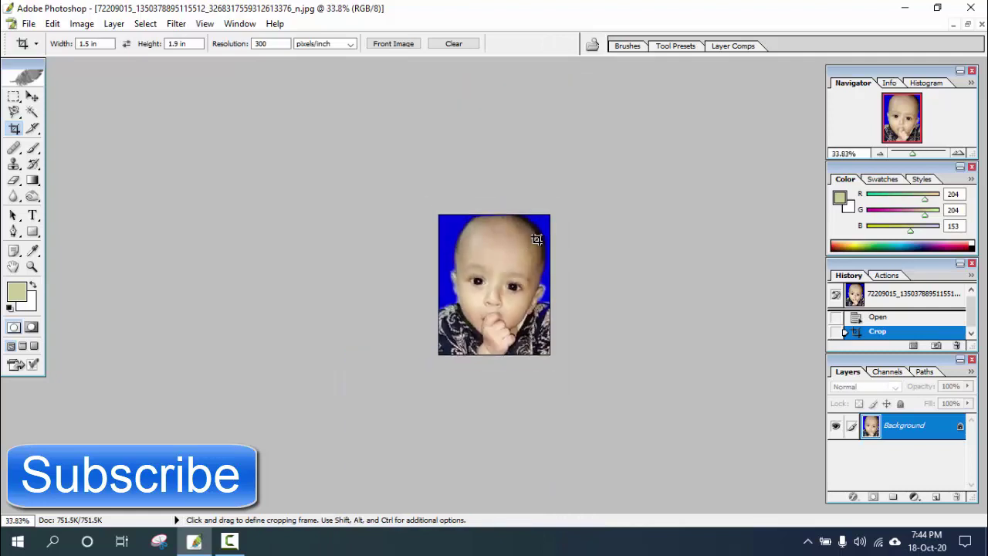
pyautogui.scroll(-2, 538, 240)
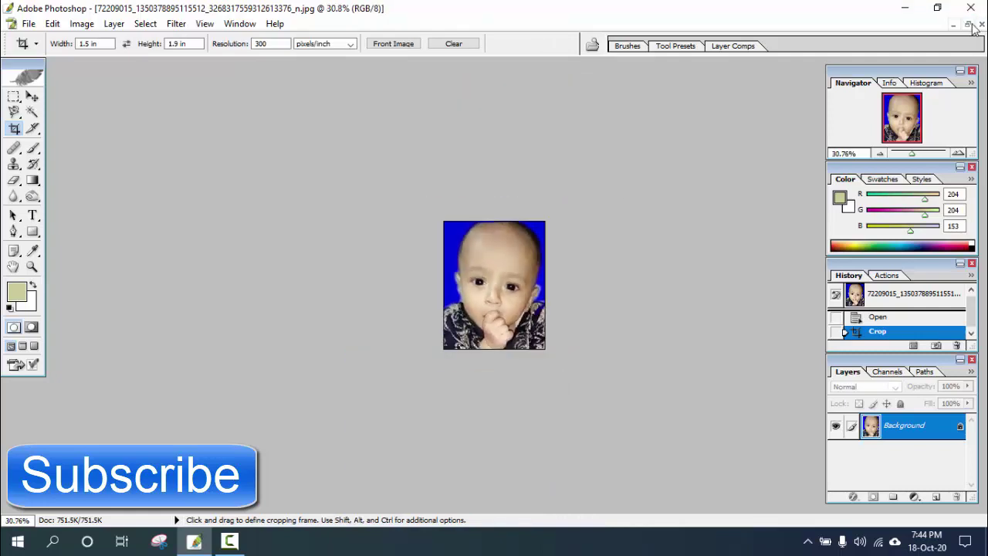
pyautogui.scroll(2, 783, 81)
pyautogui.scroll(3, 510, 227)
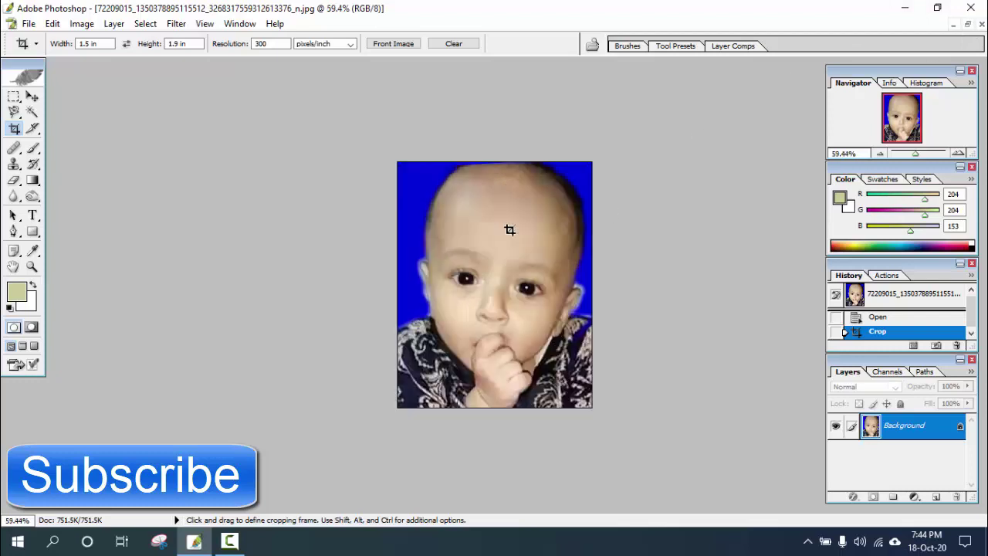
pyautogui.scroll(3, 509, 227)
pyautogui.scroll(-2, 510, 231)
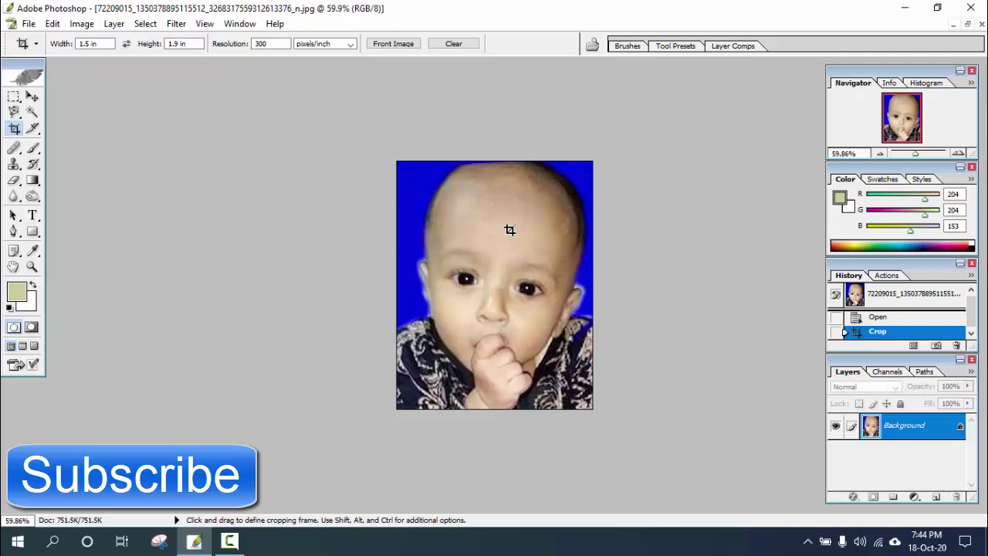
pyautogui.scroll(-1, 523, 227)
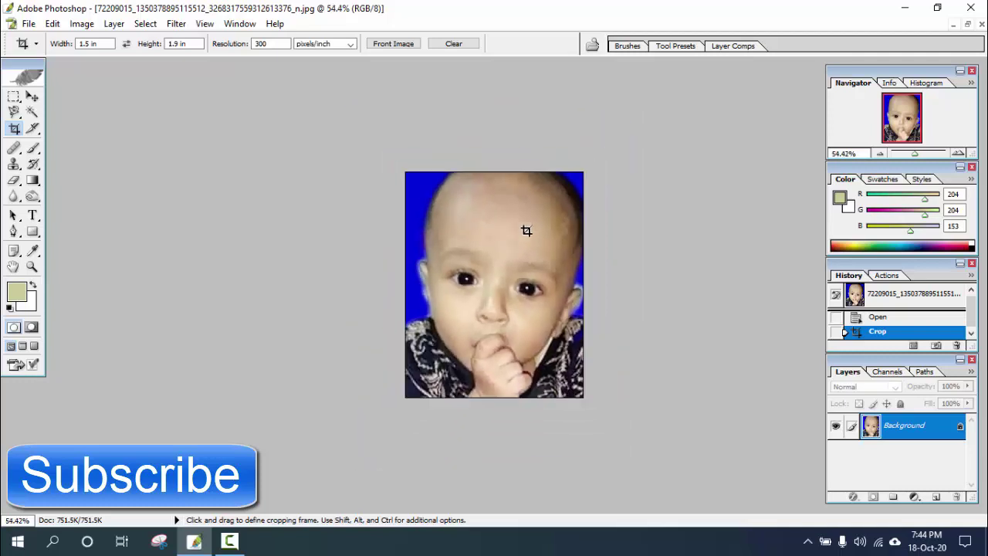
pyautogui.scroll(-1, 525, 229)
pyautogui.scroll(1, 524, 232)
pyautogui.scroll(1, 521, 231)
pyautogui.scroll(-1, 509, 233)
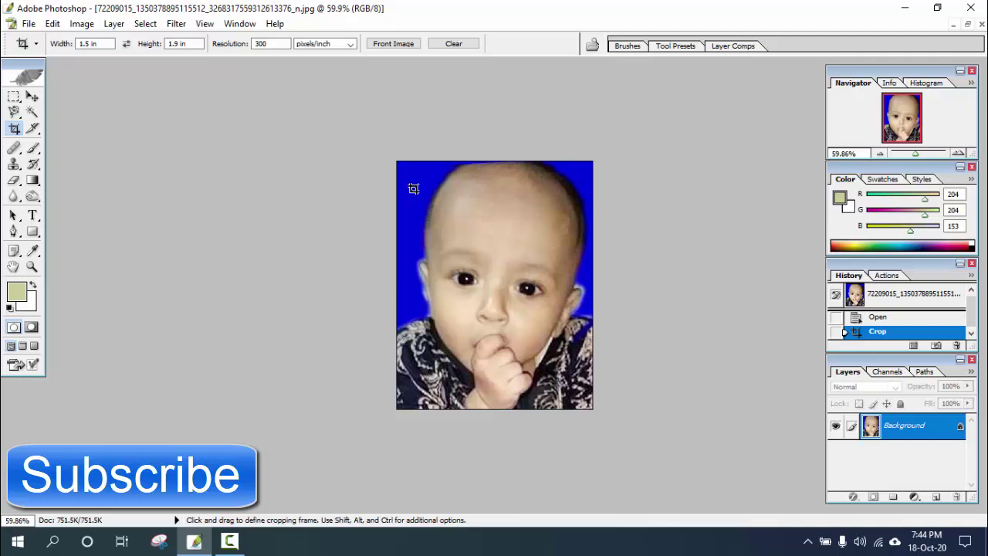
pyautogui.click(32, 113)
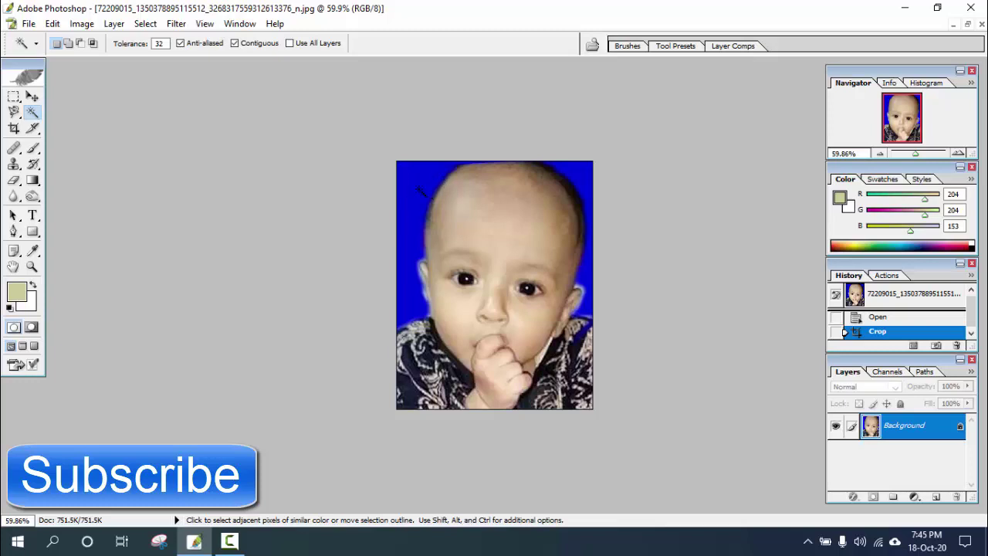
pyautogui.click(420, 186)
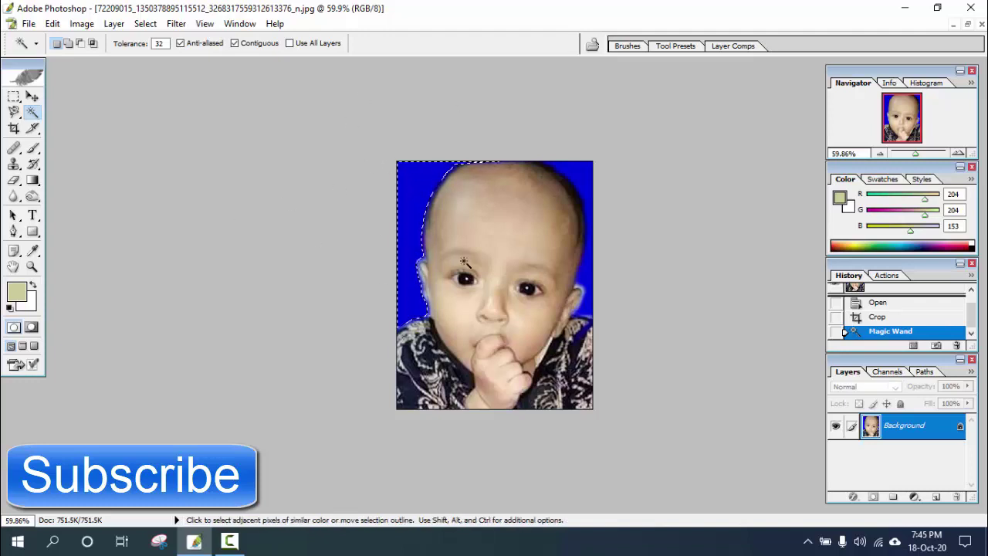
pyautogui.click(433, 379)
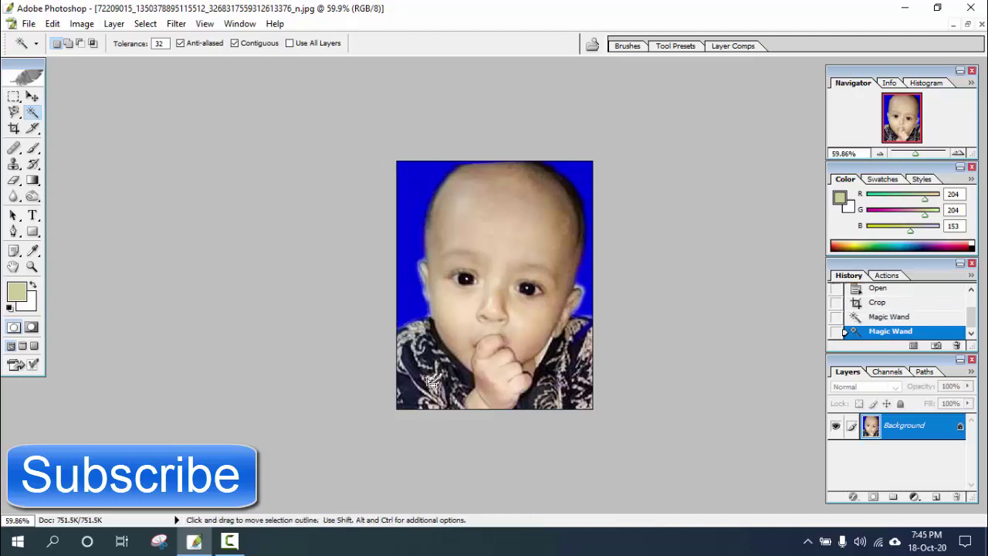
pyautogui.click(431, 377)
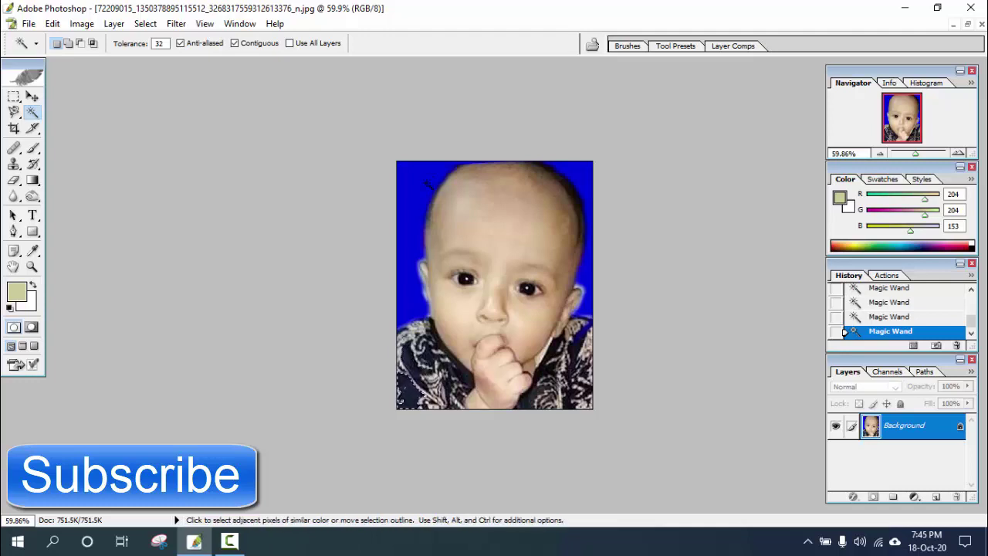
pyautogui.click(422, 187)
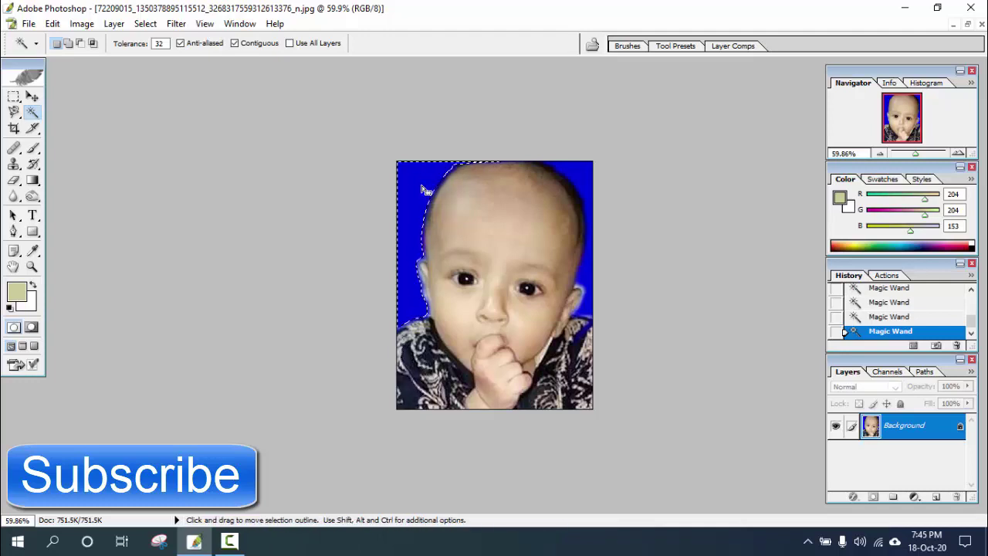
pyautogui.press('Delete')
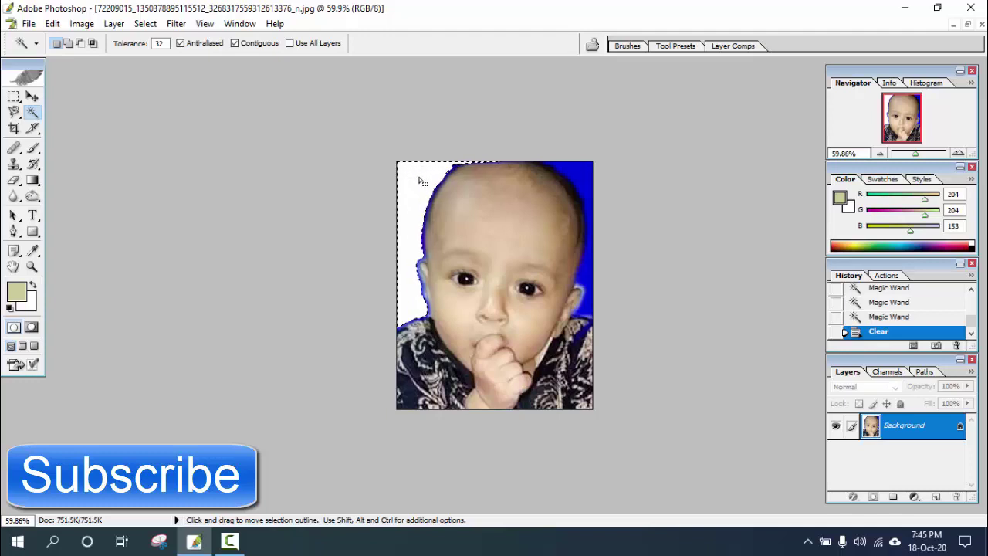
pyautogui.hotkey('ctrl', 'd')
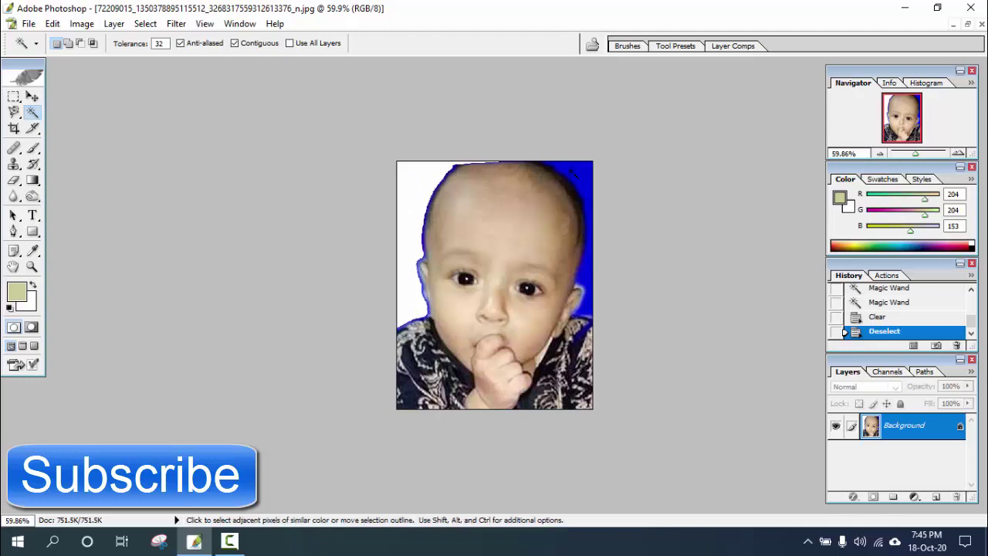
pyautogui.press('ctrl')
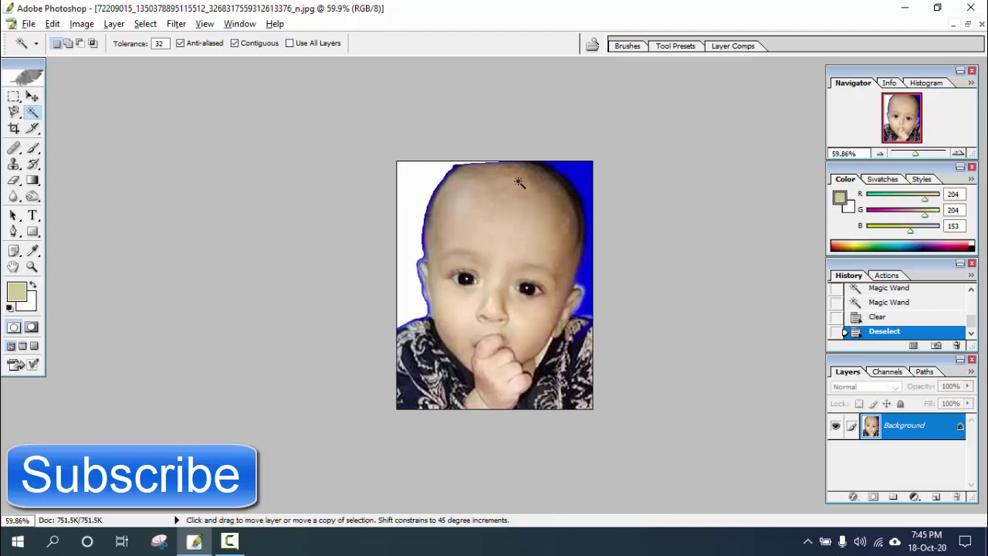
pyautogui.hotkey('ctrl', 'alt', 'z')
pyautogui.hotkey('ctrl', 'alt', 'z')
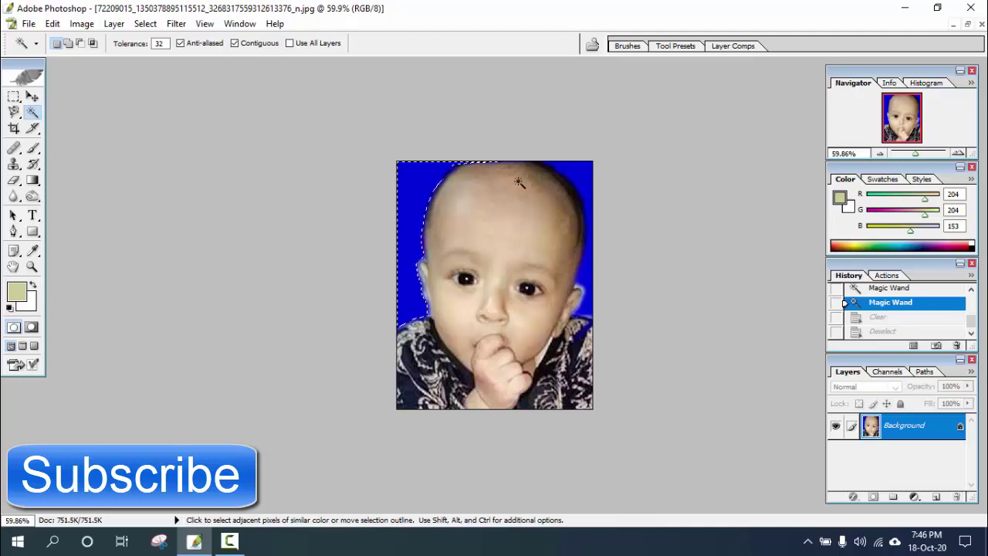
pyautogui.click(276, 210)
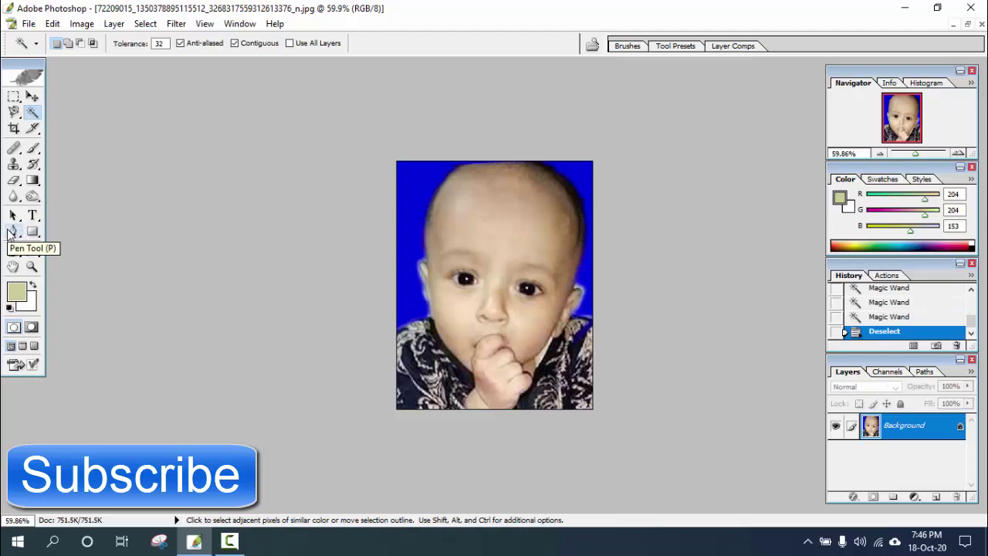
# - Start a Pen path at the photo's left edge, tracing up the left side and over the baby's head
pyautogui.click(13, 234)
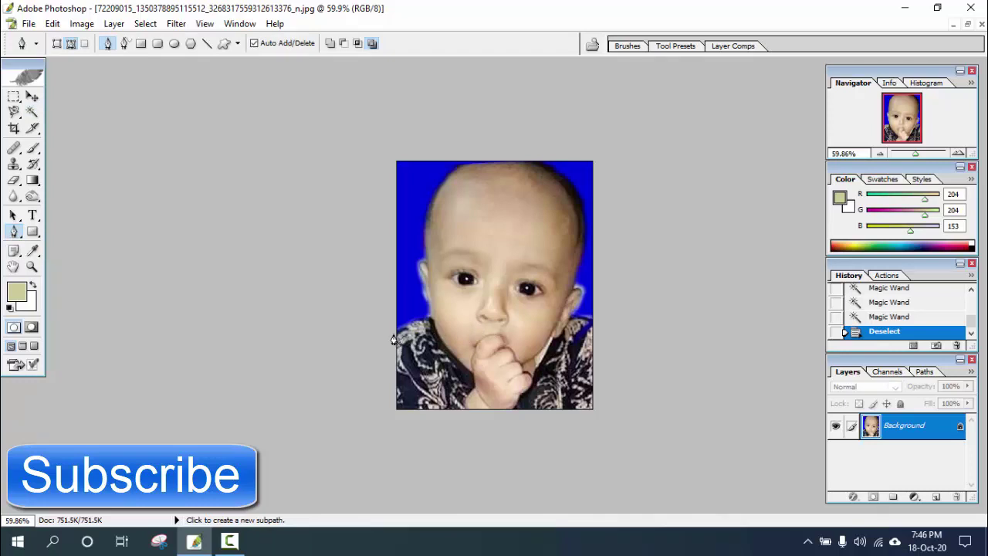
pyautogui.click(394, 335)
pyautogui.click(411, 323)
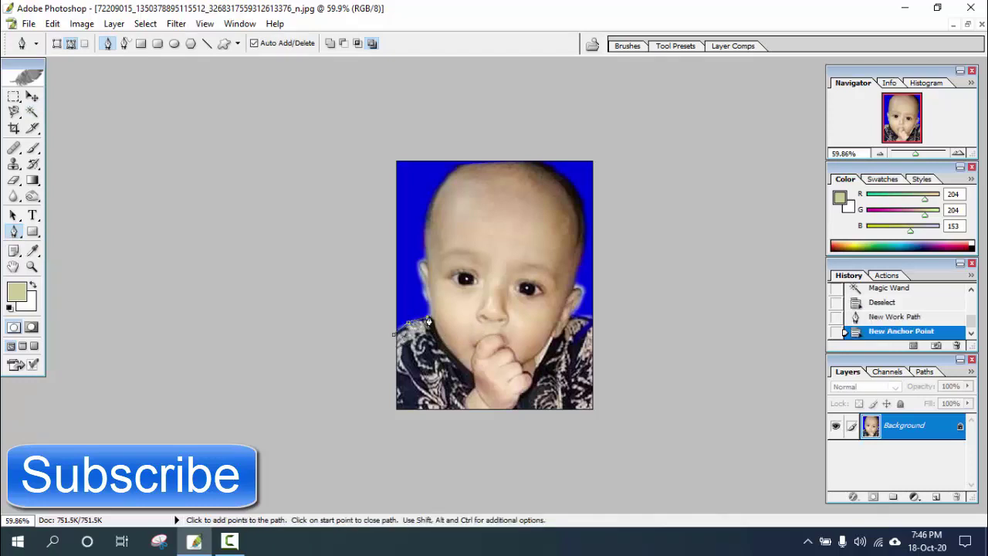
pyautogui.click(416, 291)
pyautogui.click(417, 264)
pyautogui.click(421, 240)
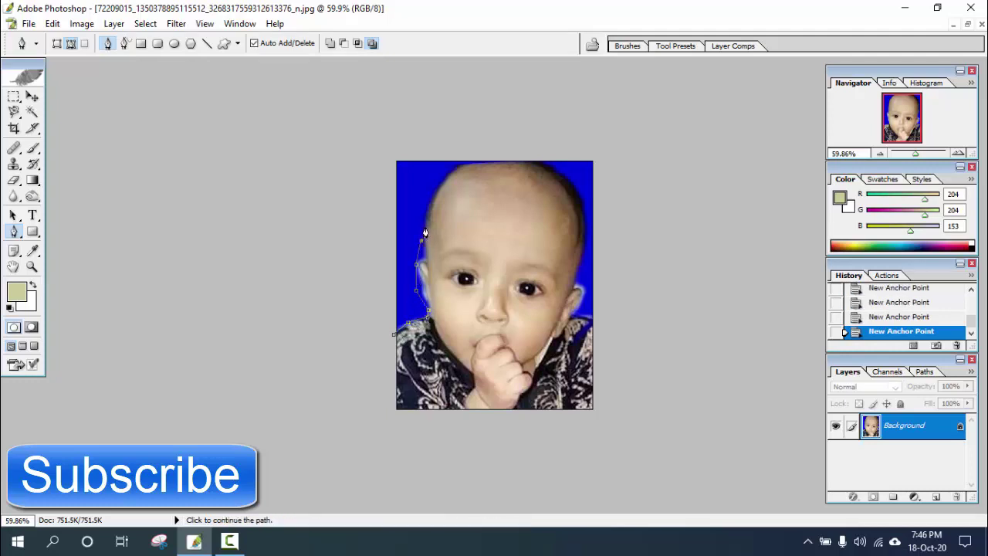
pyautogui.click(428, 209)
pyautogui.click(448, 183)
pyautogui.click(476, 161)
pyautogui.click(531, 161)
pyautogui.click(558, 174)
# - Continue the path down the right side, route it around outside the image, and close it at the start
pyautogui.click(580, 202)
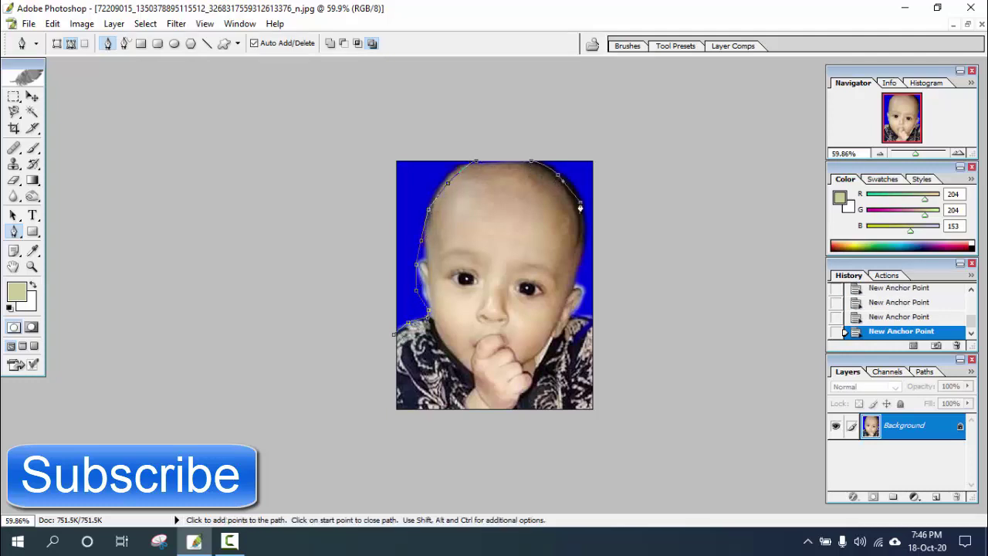
pyautogui.click(582, 260)
pyautogui.click(576, 284)
pyautogui.click(575, 316)
pyautogui.click(605, 325)
pyautogui.moveTo(623, 208); pyautogui.dragTo(623, 195)
pyautogui.click(461, 119)
pyautogui.click(354, 153)
pyautogui.click(368, 315)
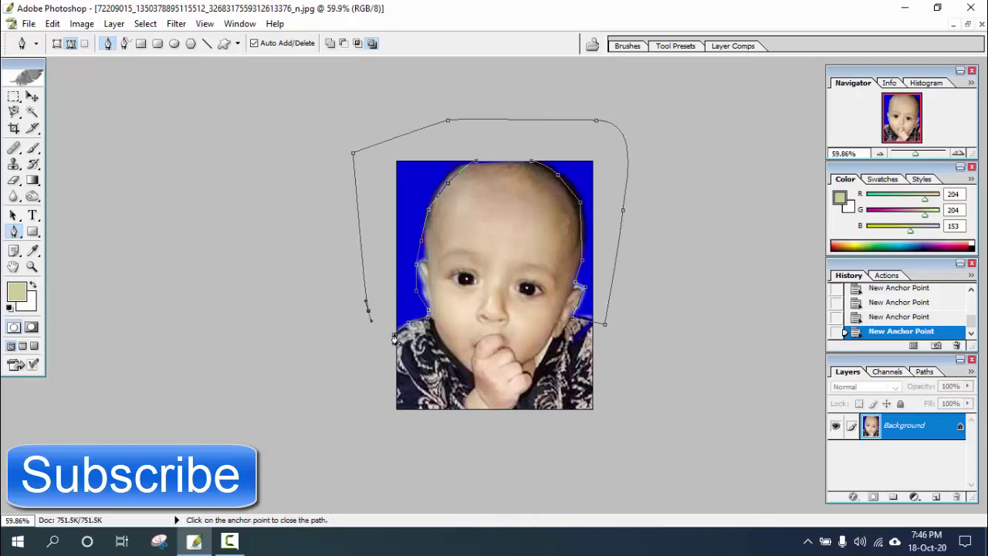
pyautogui.click(394, 335)
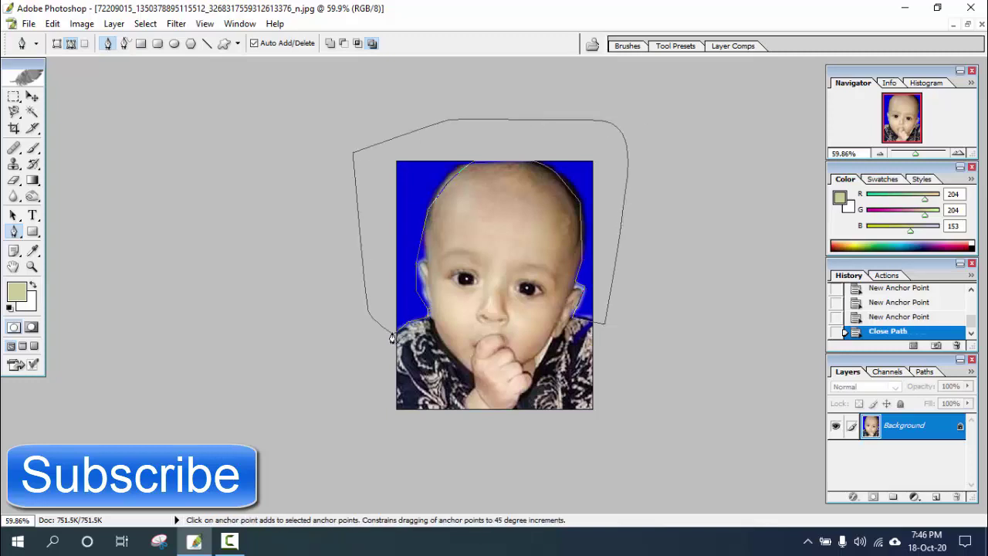
# - Load the path as a selection, trial-clear the background, then undo back to the closed path
pyautogui.hotkey('ctrl', 'Return')
pyautogui.press('Delete')
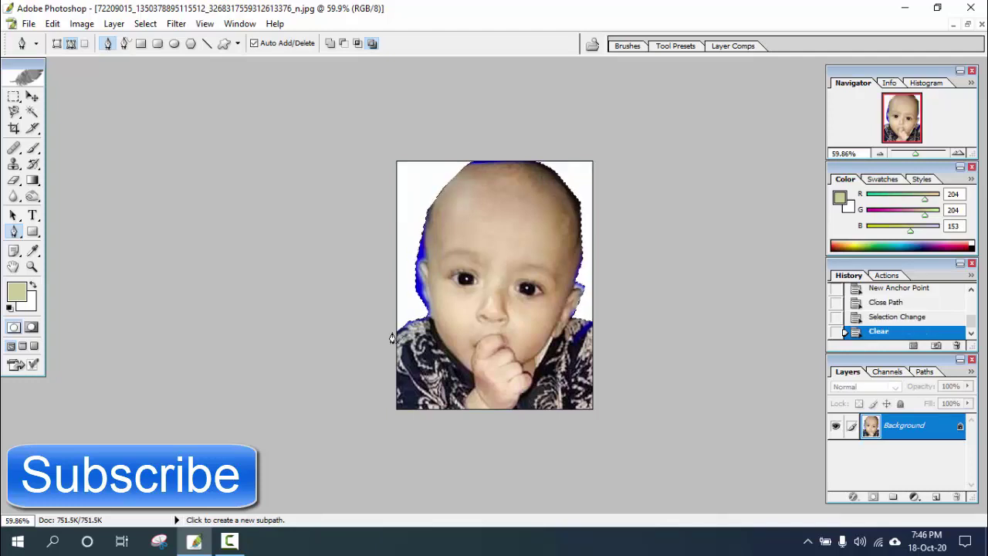
pyautogui.hotkey('ctrl', 'alt', 'z')
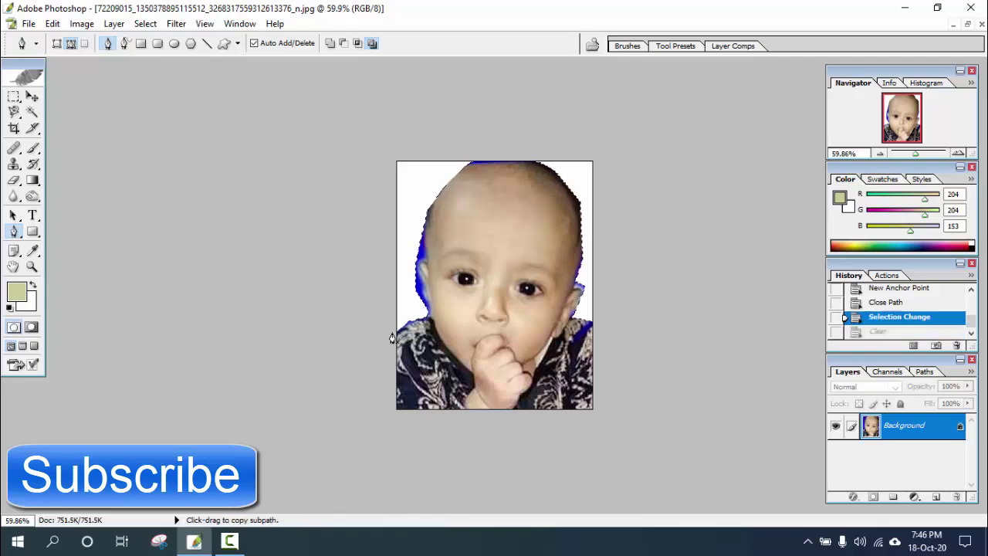
pyautogui.hotkey('ctrl', 'alt', 'z')
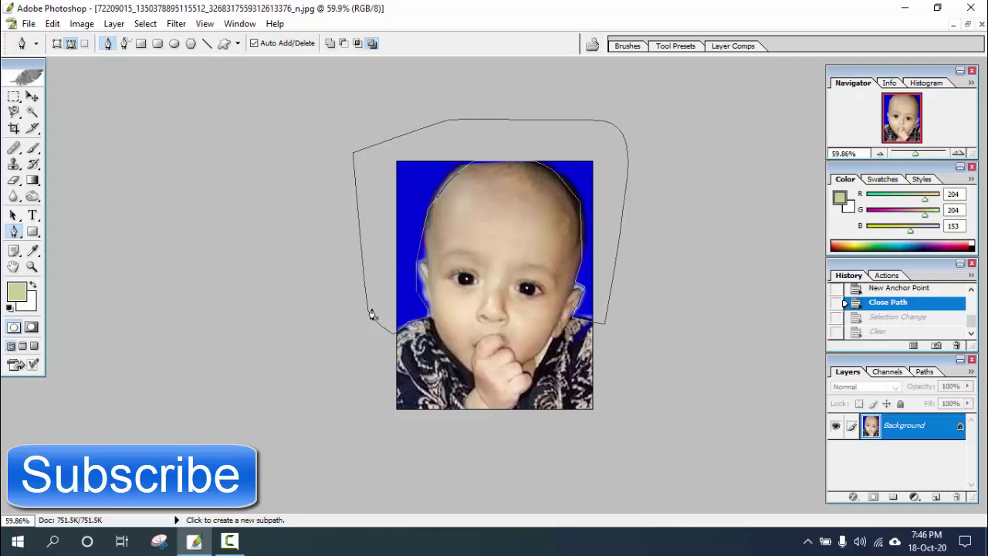
# - Float the baby photo in its own window and move it to the right
pyautogui.click(32, 112)
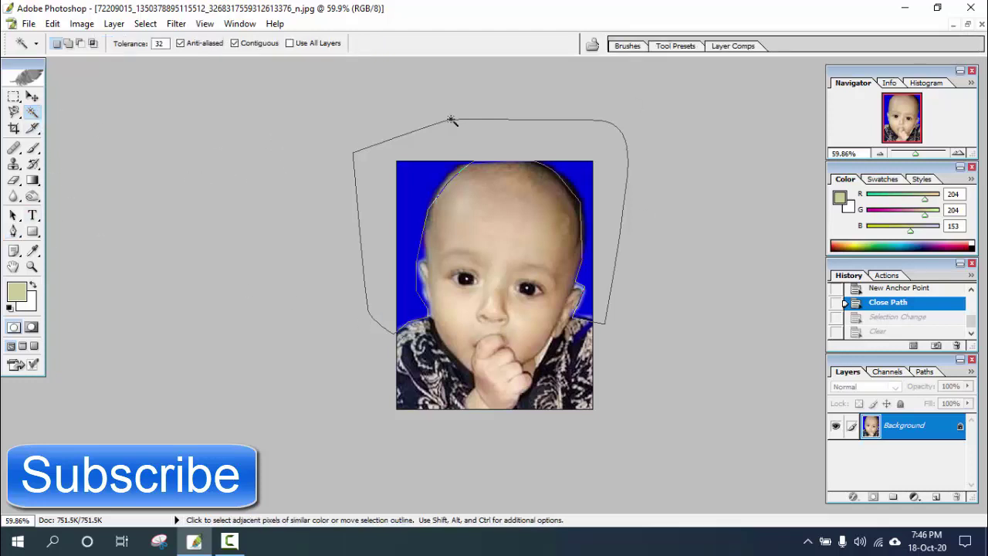
pyautogui.click(968, 24)
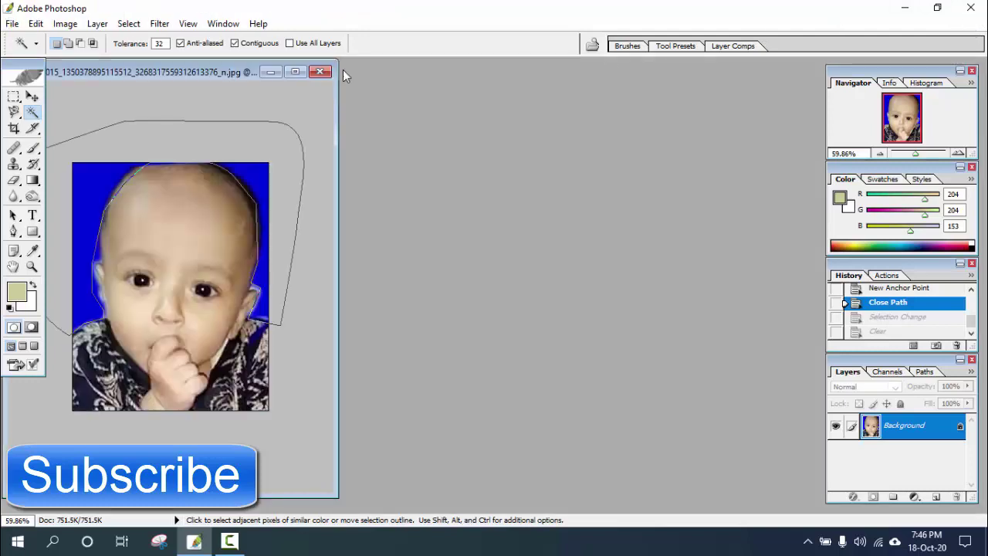
pyautogui.moveTo(213, 72); pyautogui.dragTo(658, 86)
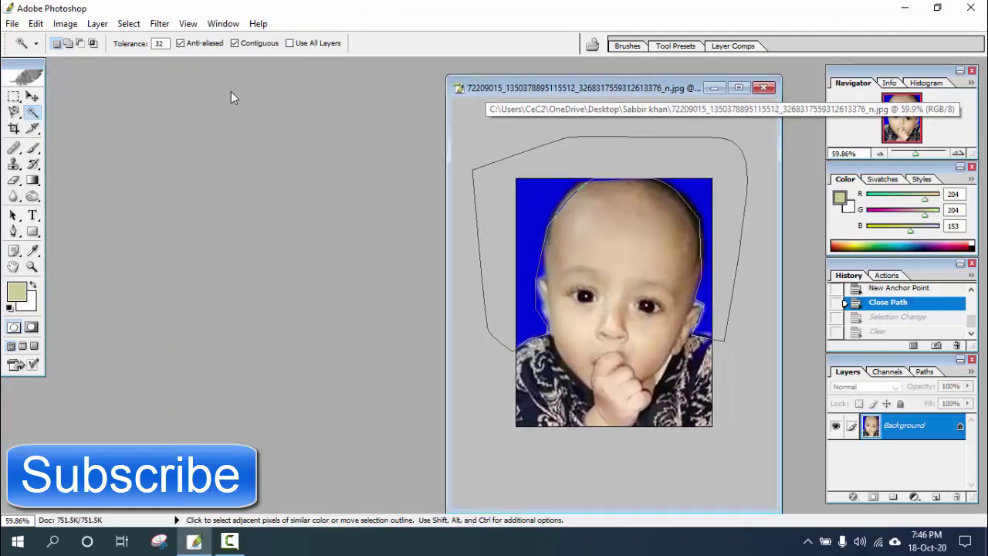
# - Create a new blank A4 document (210×297 mm, 300 ppi)
pyautogui.click(14, 25)
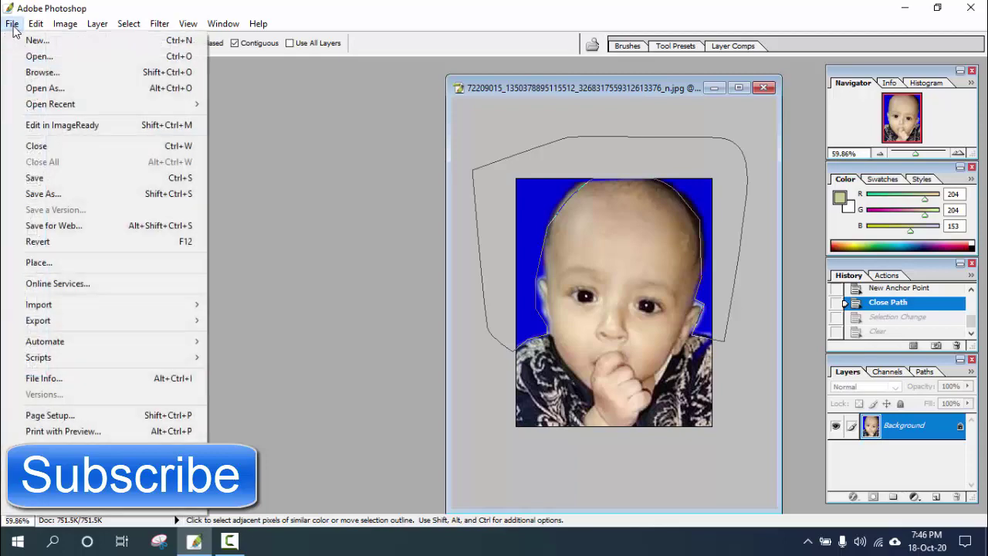
pyautogui.click(36, 40)
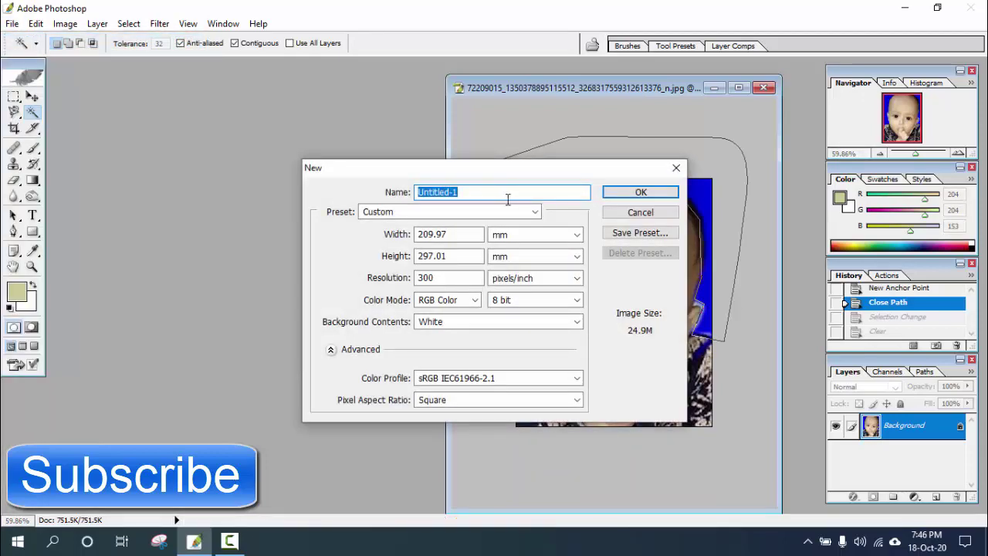
pyautogui.click(532, 212)
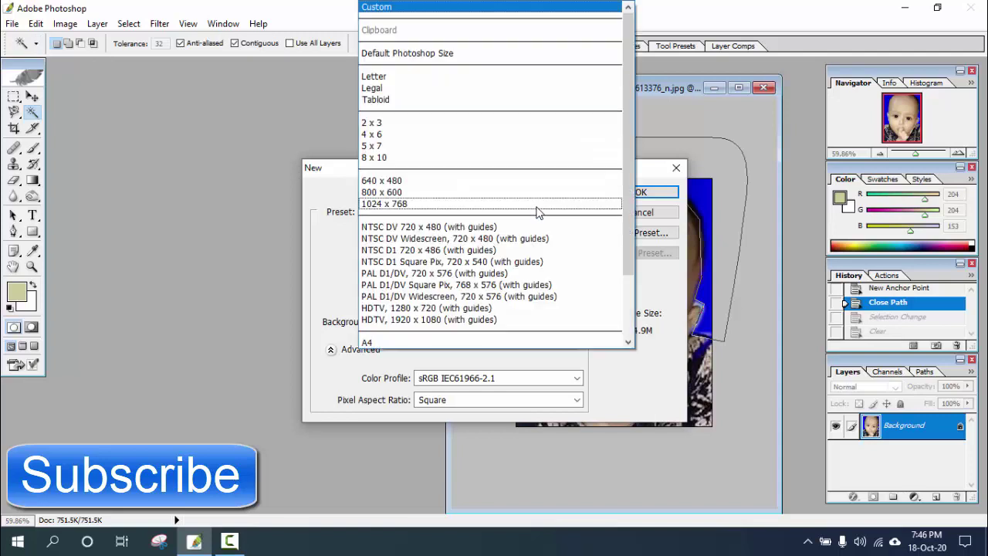
pyautogui.scroll(-2, 464, 193)
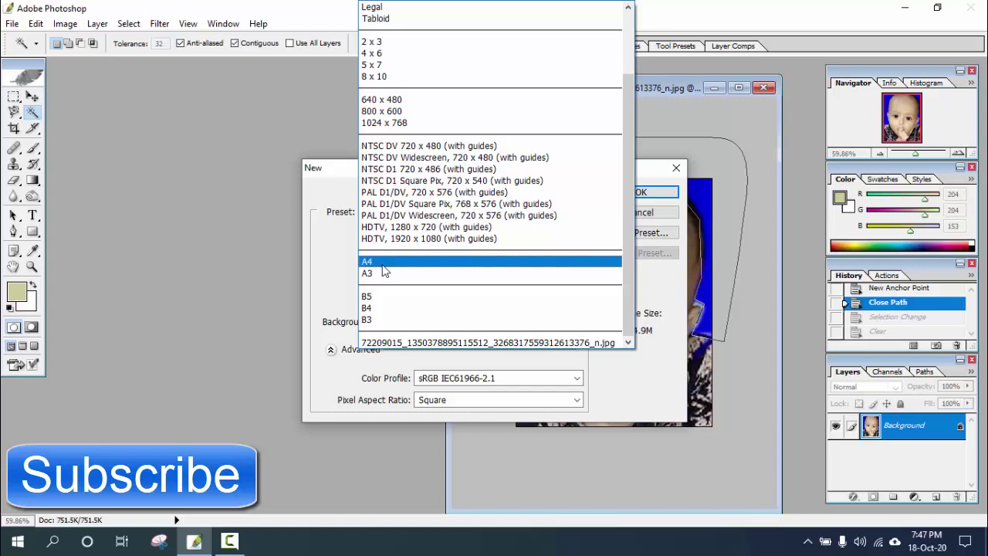
pyautogui.click(383, 264)
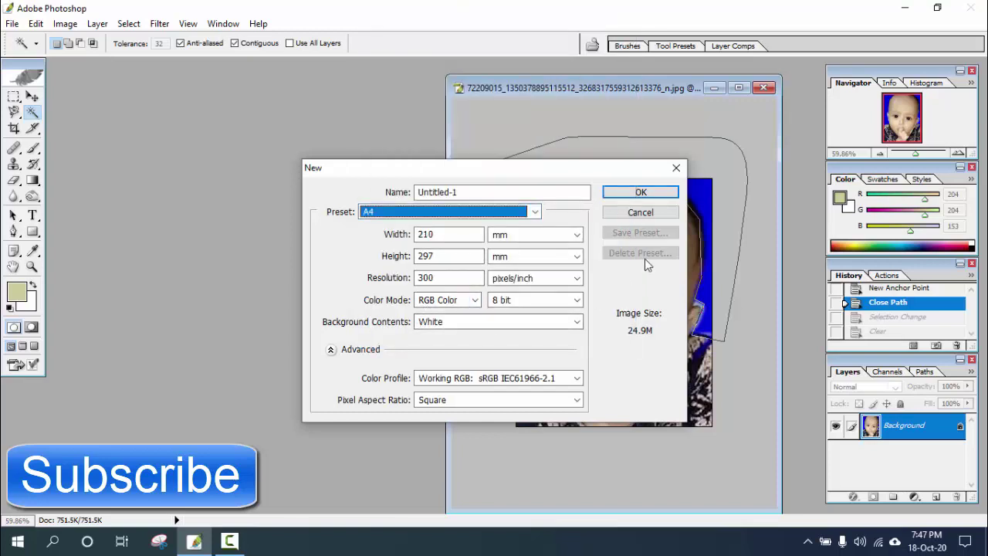
pyautogui.click(641, 193)
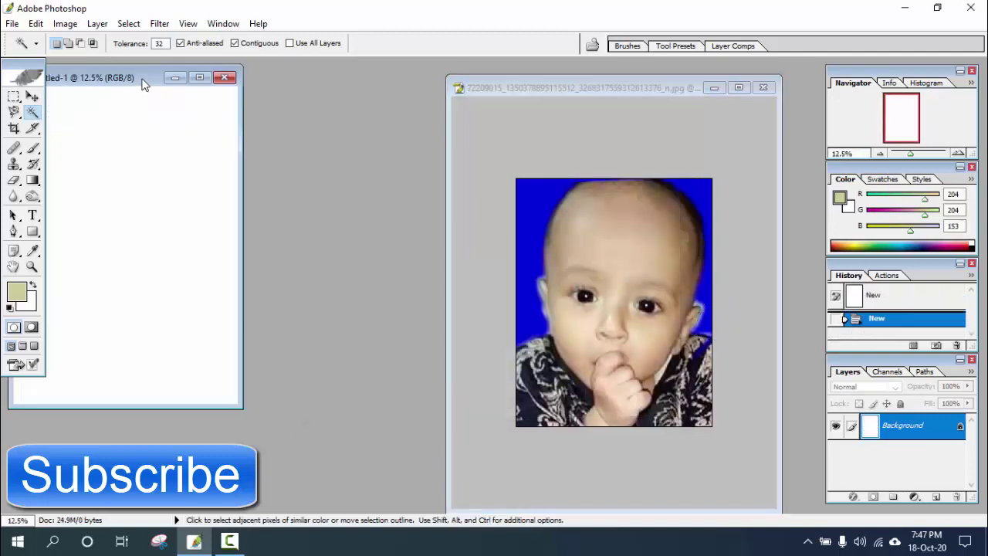
# - Reposition and enlarge the blank A4 page window, and select the Move tool
pyautogui.moveTo(141, 82)
pyautogui.mouseDown()
pyautogui.moveTo(297, 123)
pyautogui.moveTo(240, 104)
pyautogui.mouseUp()
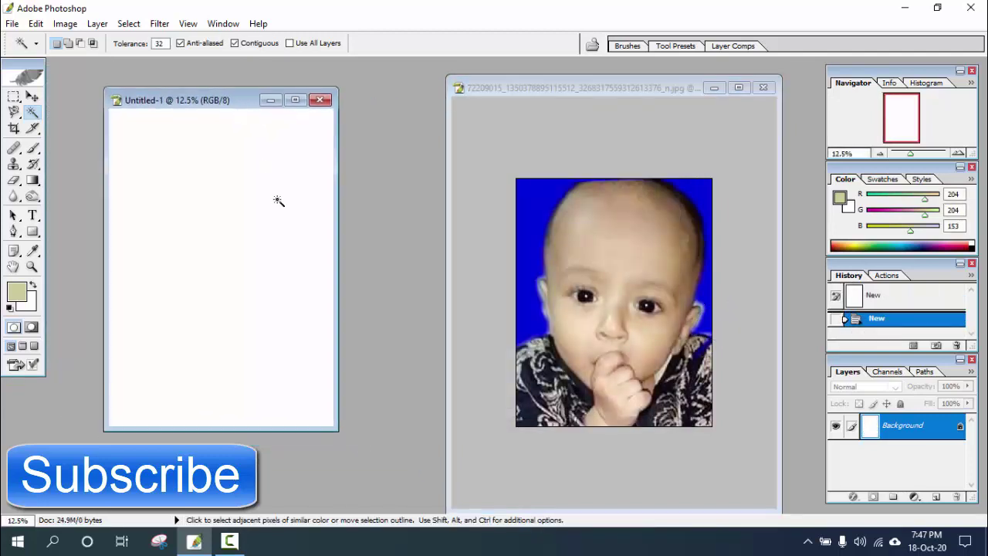
pyautogui.moveTo(337, 430); pyautogui.dragTo(412, 487)
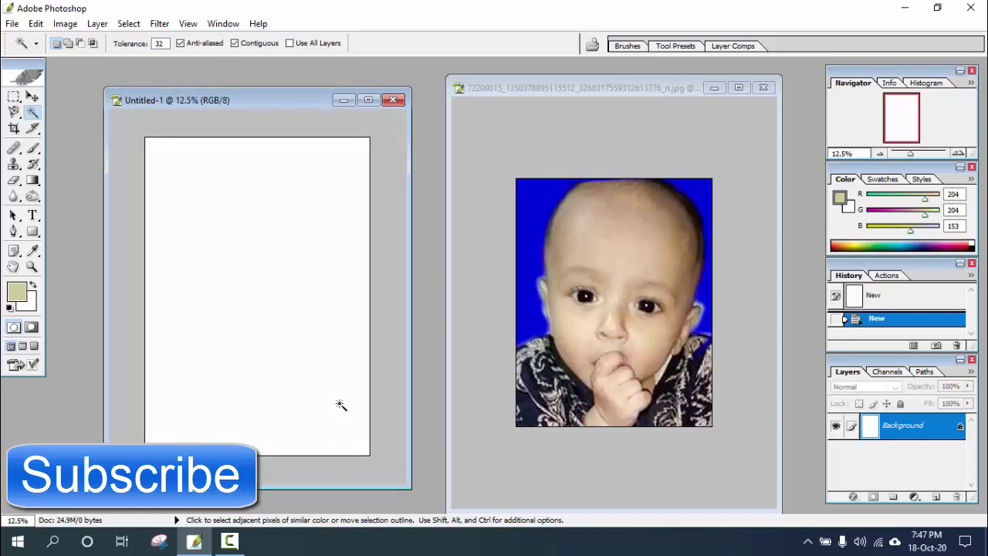
pyautogui.click(34, 97)
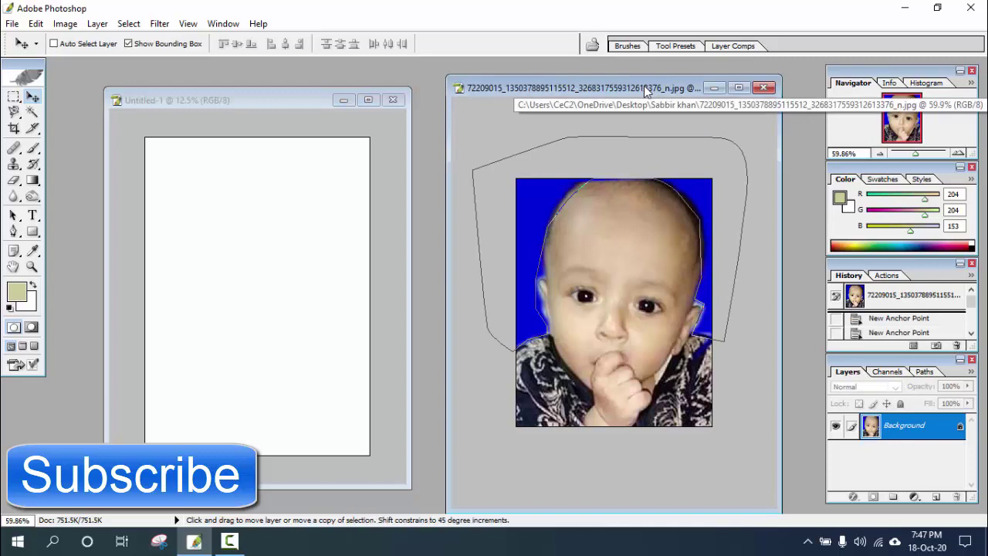
# - Revert the baby photo to its original opened state using the top History snapshot
pyautogui.hotkey('ctrl', 'alt', 'z')
pyautogui.hotkey('ctrl', 'alt', 'z')
pyautogui.hotkey('ctrl', 'alt', 'z')
pyautogui.hotkey('ctrl', 'alt', 'z')
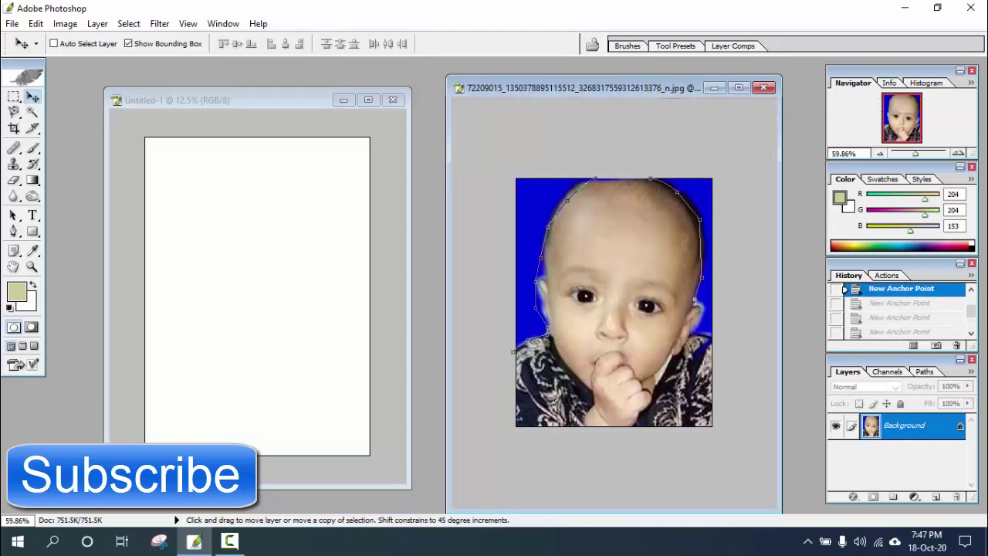
pyautogui.moveTo(973, 318); pyautogui.dragTo(971, 298)
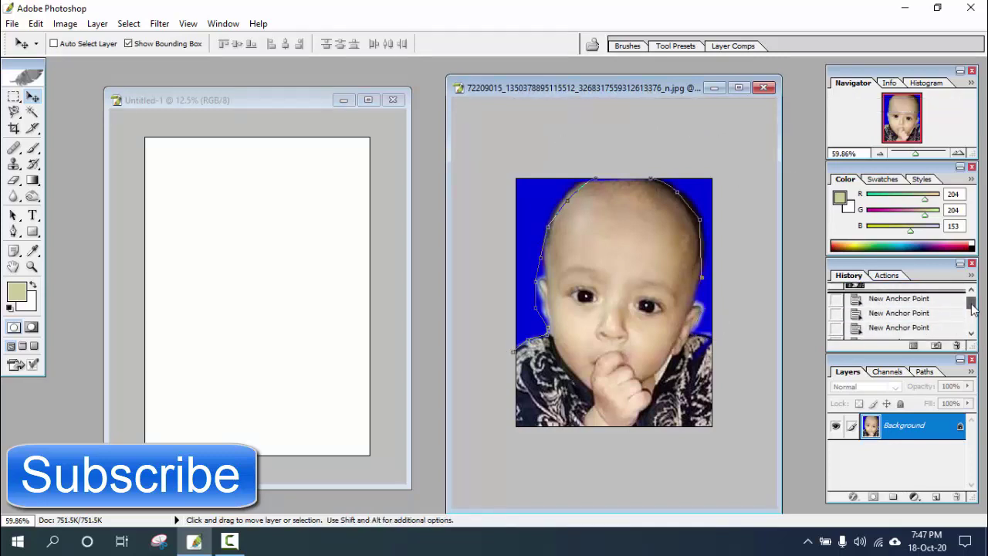
pyautogui.click(918, 300)
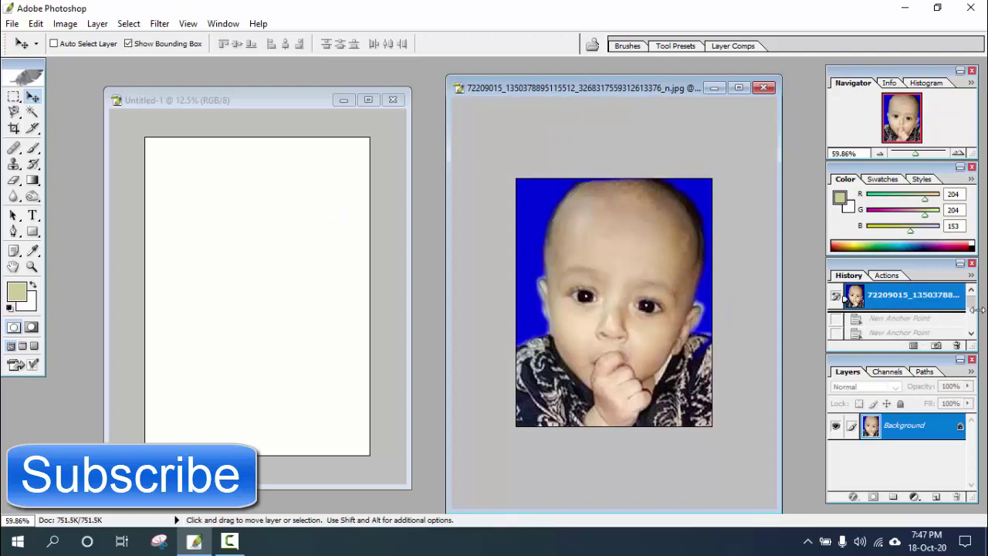
pyautogui.moveTo(972, 302)
pyautogui.mouseDown()
pyautogui.moveTo(972, 319)
pyautogui.moveTo(974, 298)
pyautogui.mouseUp()
pyautogui.moveTo(917, 156); pyautogui.dragTo(919, 159)
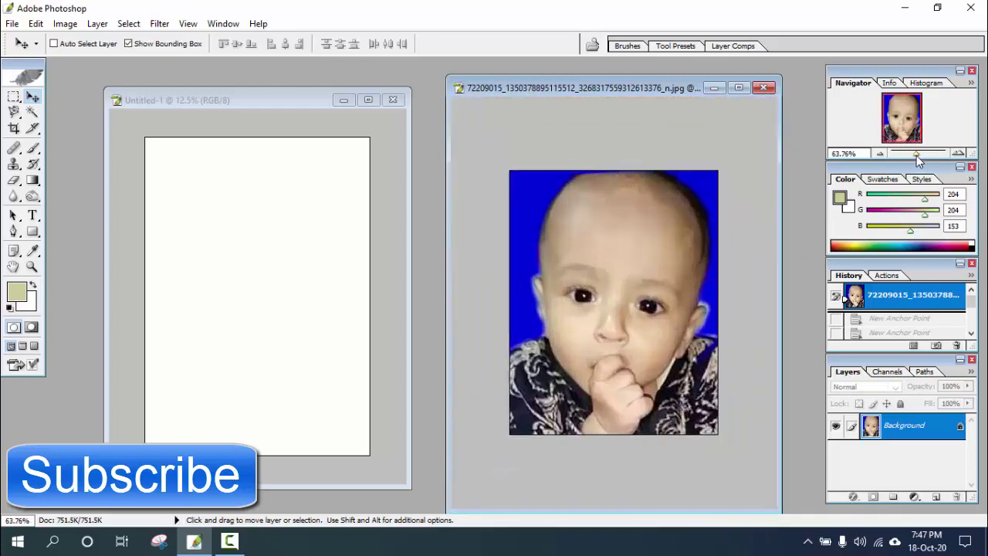
pyautogui.click(890, 83)
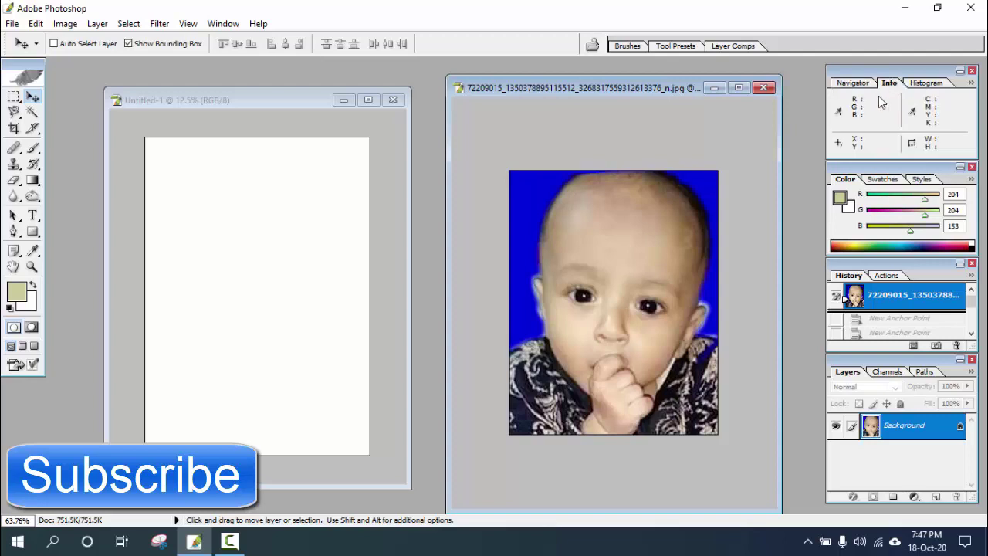
pyautogui.click(855, 83)
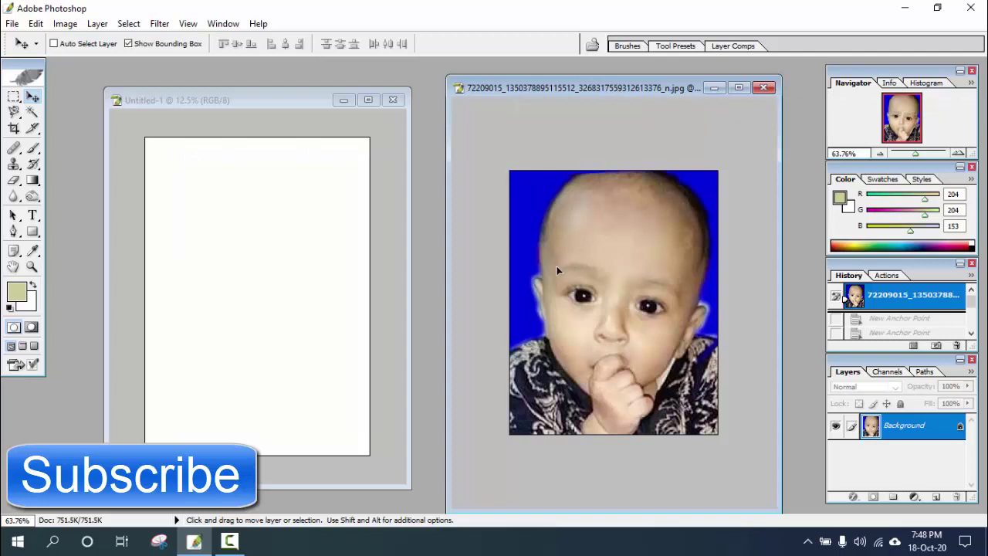
pyautogui.moveTo(558, 271); pyautogui.dragTo(296, 236)
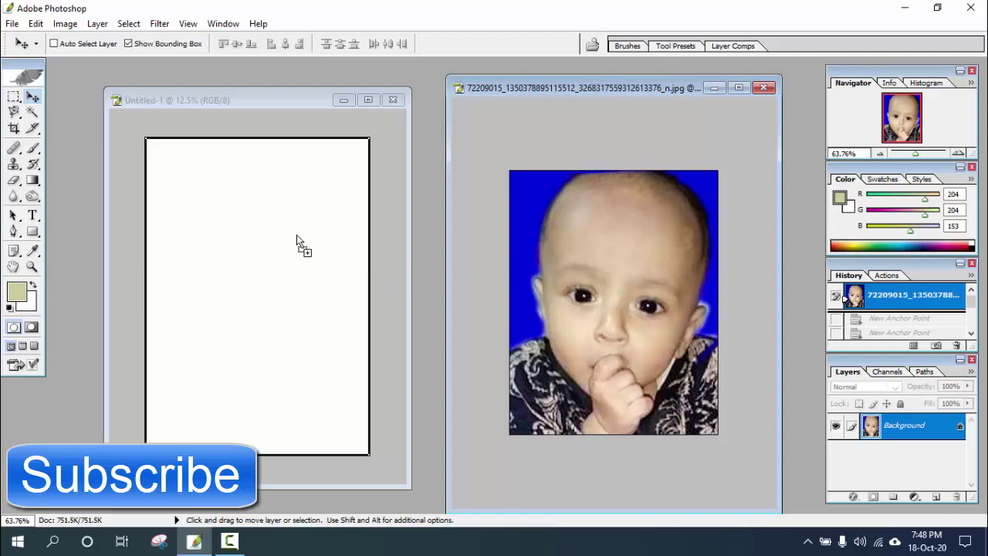
pyautogui.moveTo(274, 222); pyautogui.dragTo(247, 214)
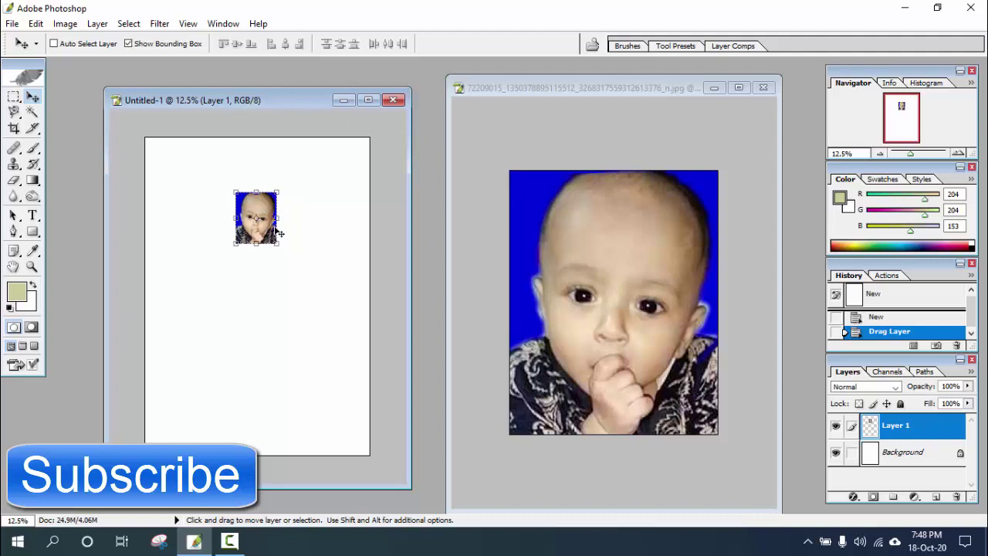
pyautogui.moveTo(277, 242)
pyautogui.mouseDown()
pyautogui.moveTo(274, 235)
pyautogui.moveTo(277, 244)
pyautogui.mouseUp()
pyautogui.moveTo(282, 245); pyautogui.dragTo(323, 288)
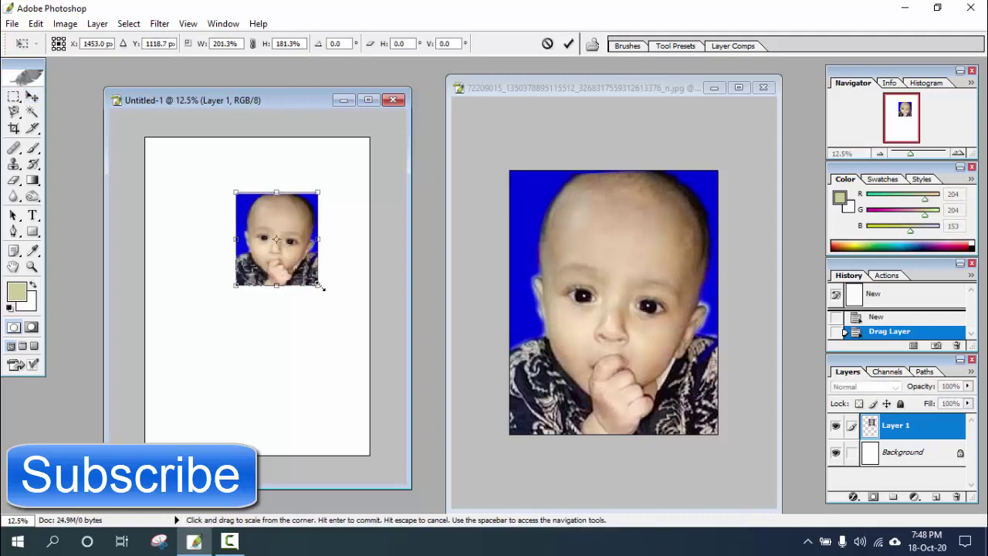
pyautogui.press('ctrl')
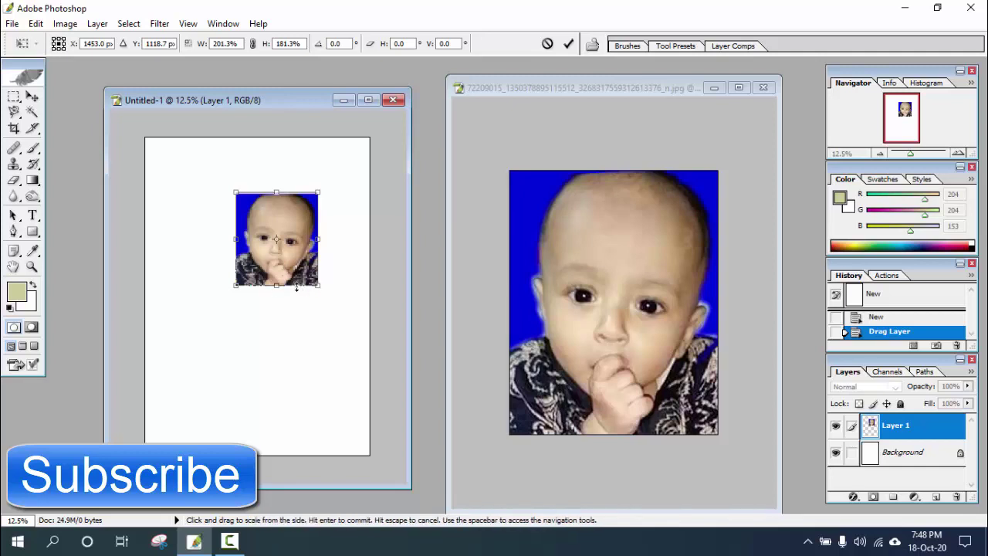
pyautogui.press('Return')
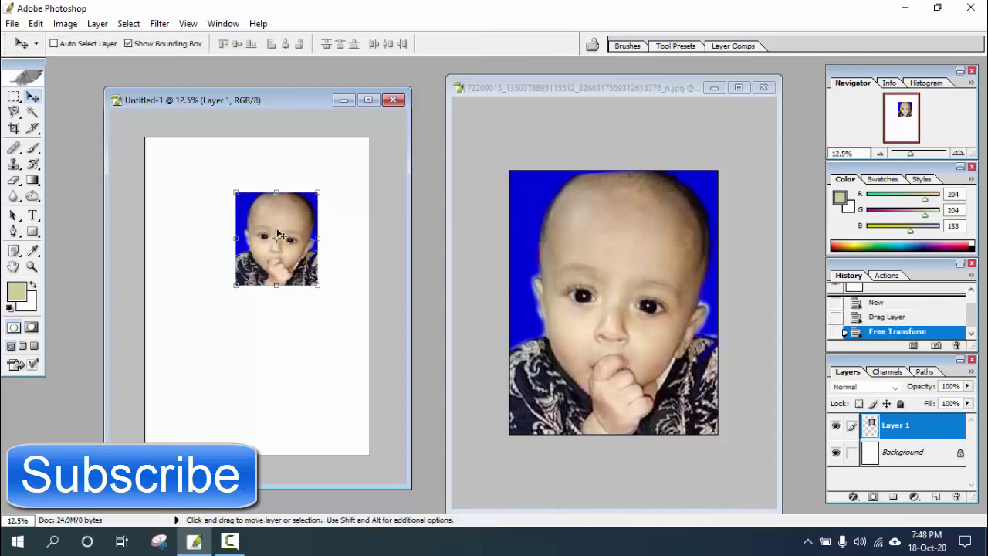
pyautogui.rightClick(292, 230)
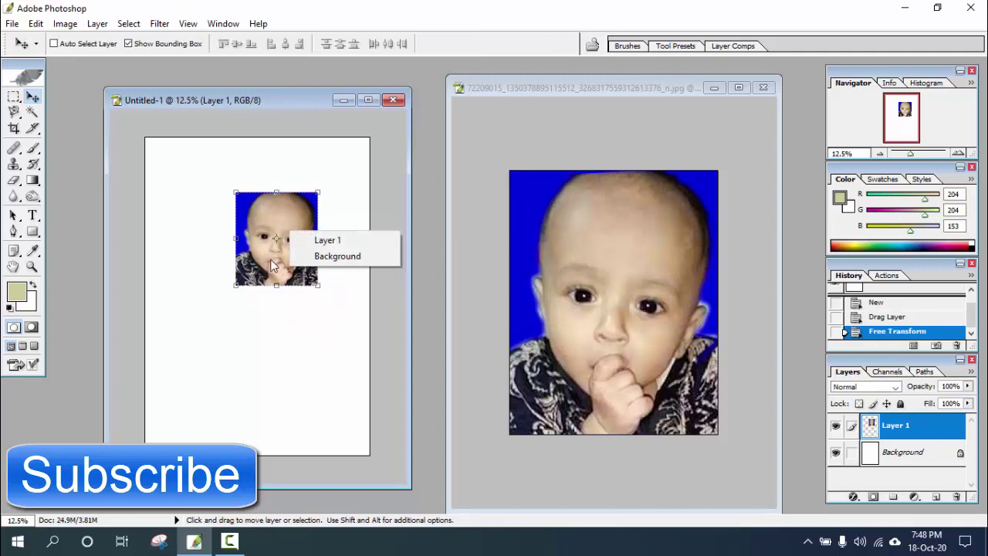
pyautogui.click(261, 241)
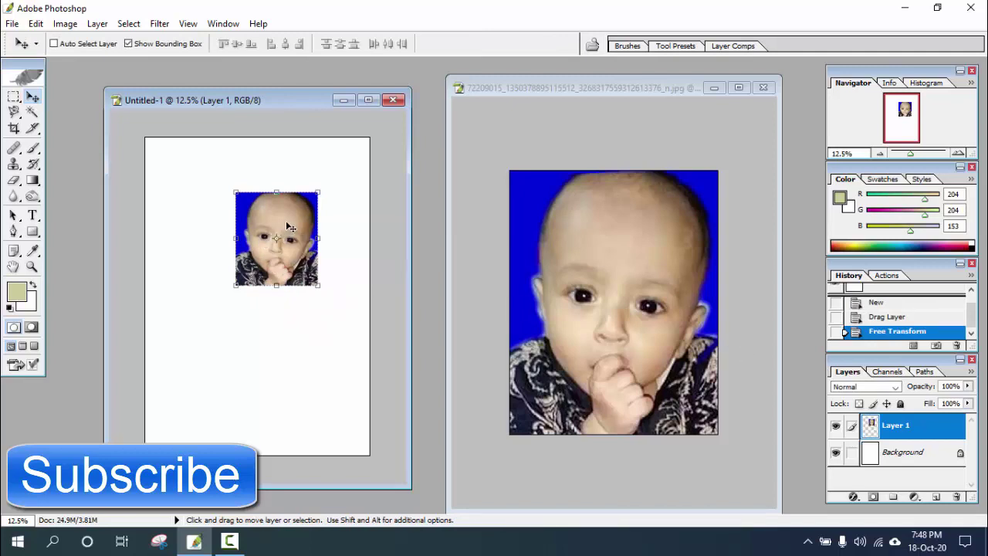
pyautogui.moveTo(899, 428); pyautogui.dragTo(957, 496)
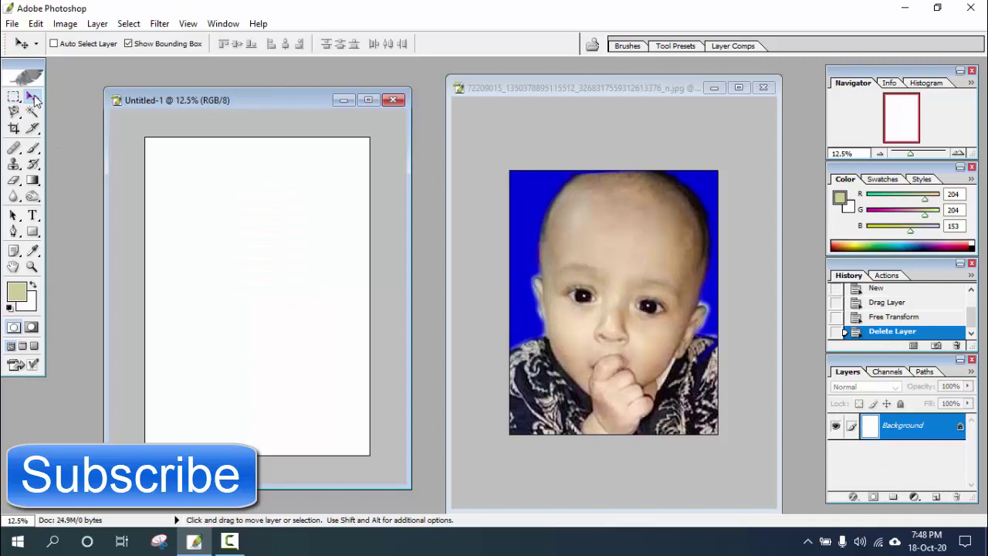
# - Drag a copy of the baby photo onto the blank A4 page and nudge it left and up
pyautogui.click(611, 90)
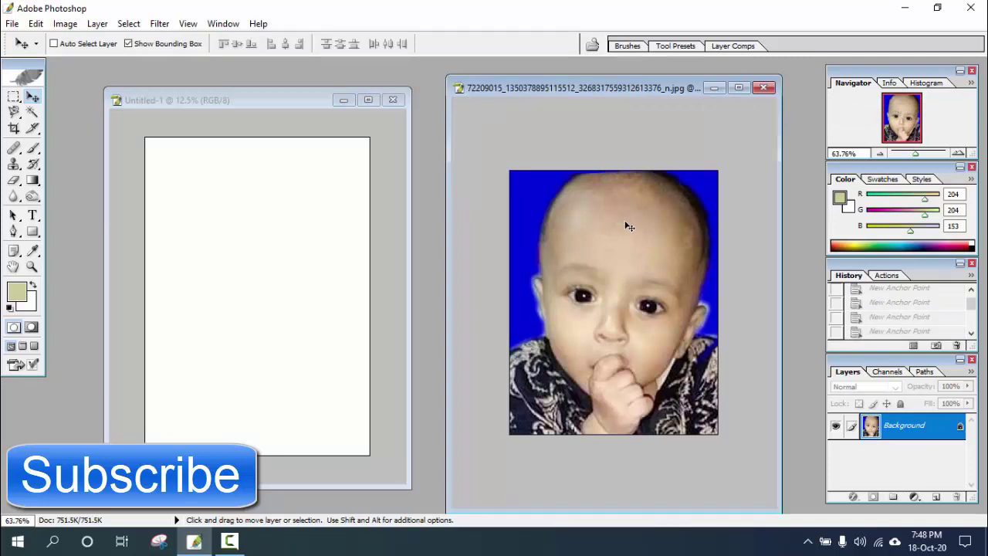
pyautogui.moveTo(573, 239); pyautogui.dragTo(243, 227)
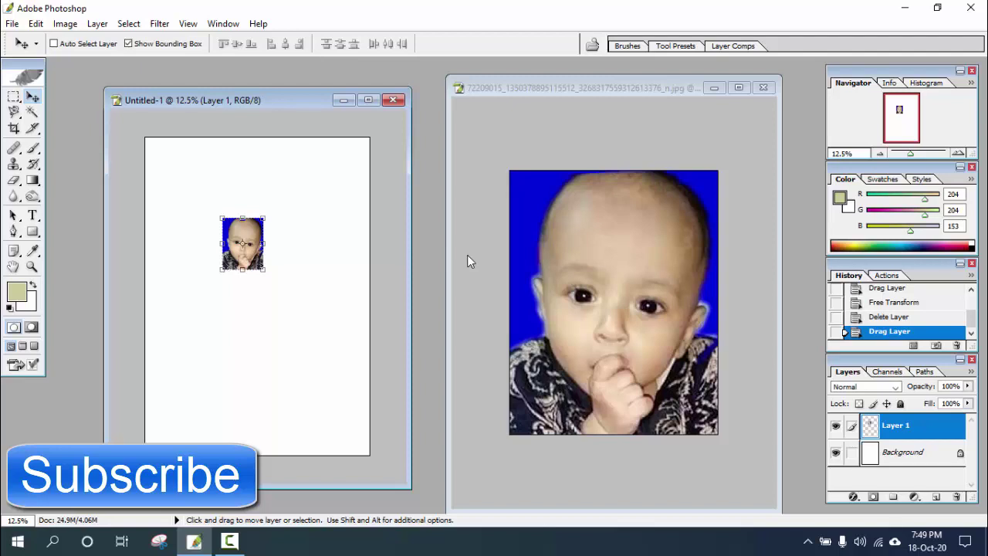
pyautogui.press('Left')
pyautogui.press('Up')
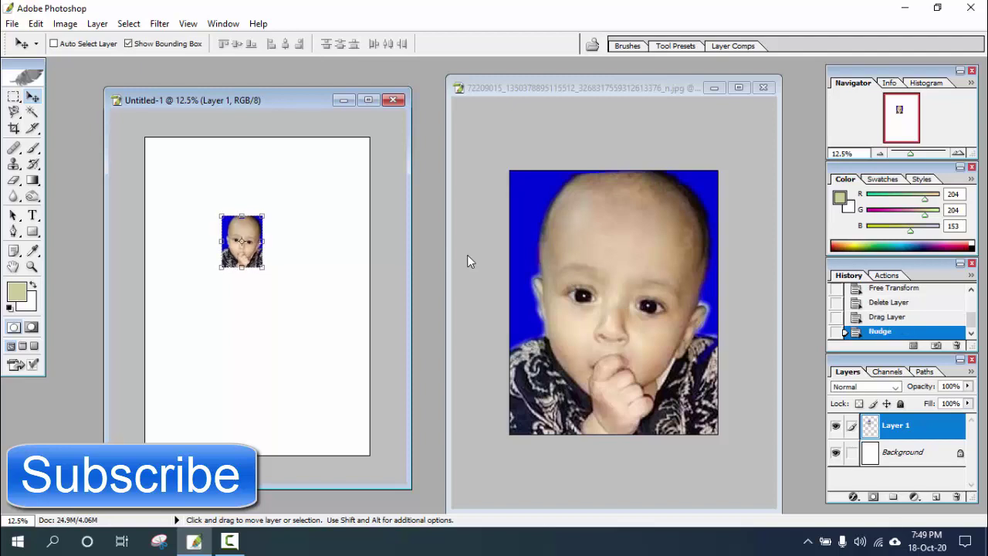
pyautogui.press('Up')
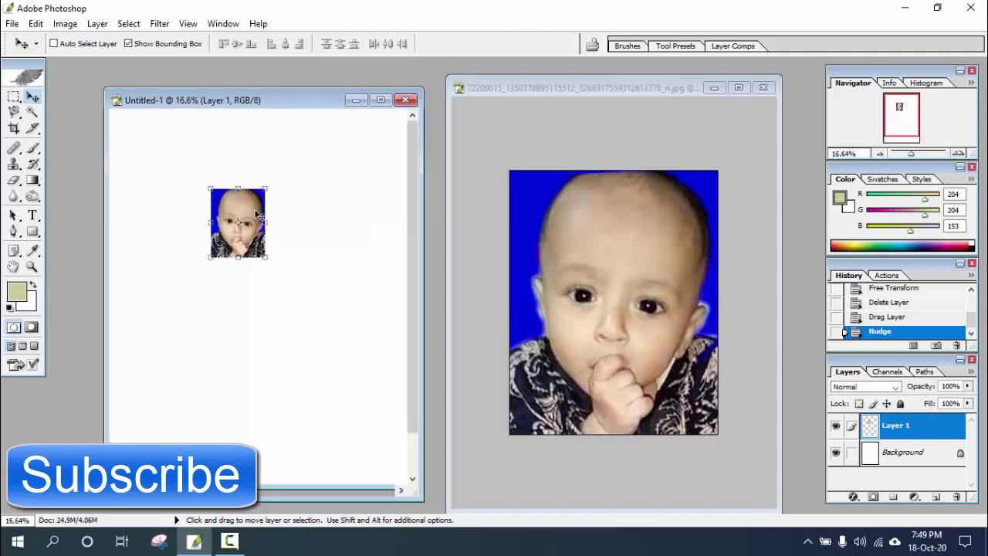
# - Maximize the A4 page window and zoom out to 12.5% to see the whole page
pyautogui.click(958, 153)
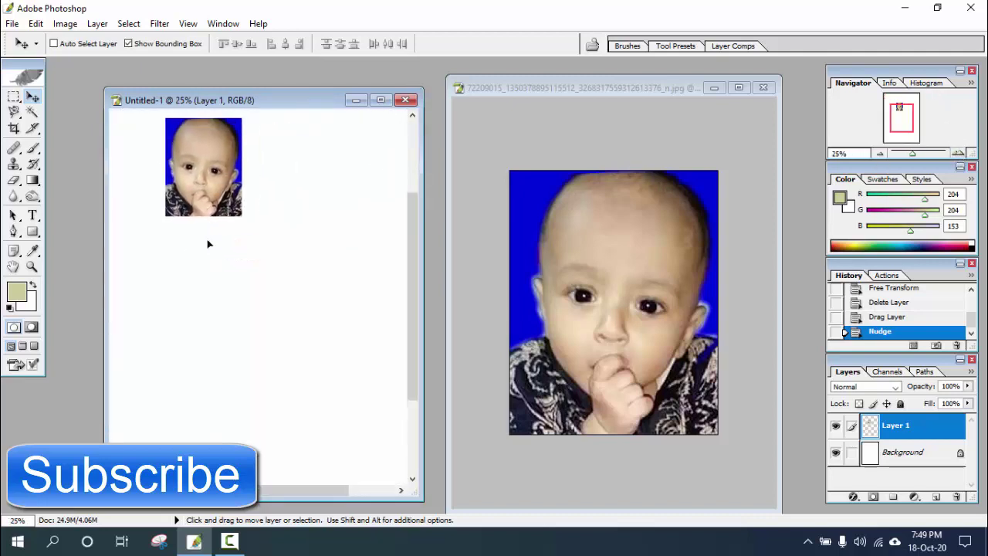
pyautogui.scroll(3, 311, 203)
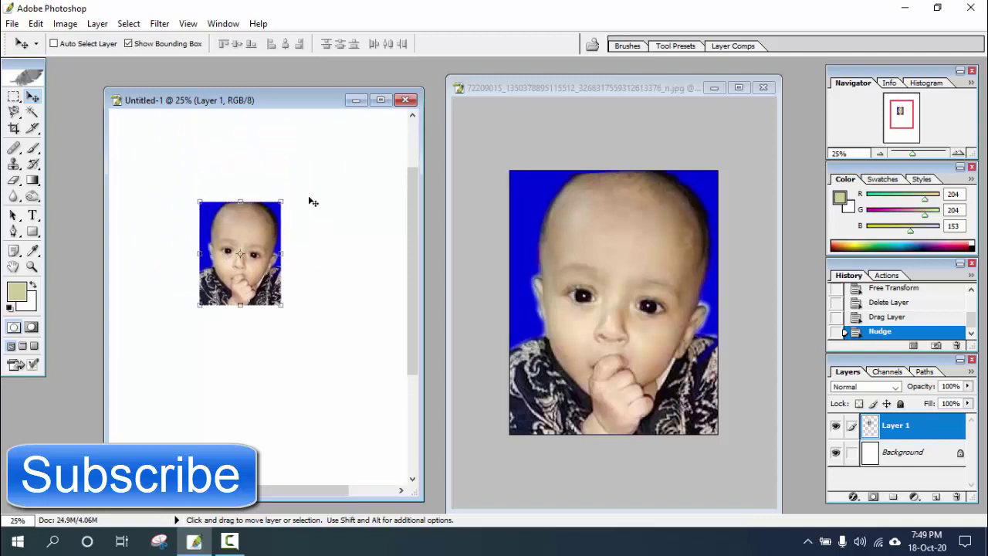
pyautogui.click(380, 99)
pyautogui.click(881, 154)
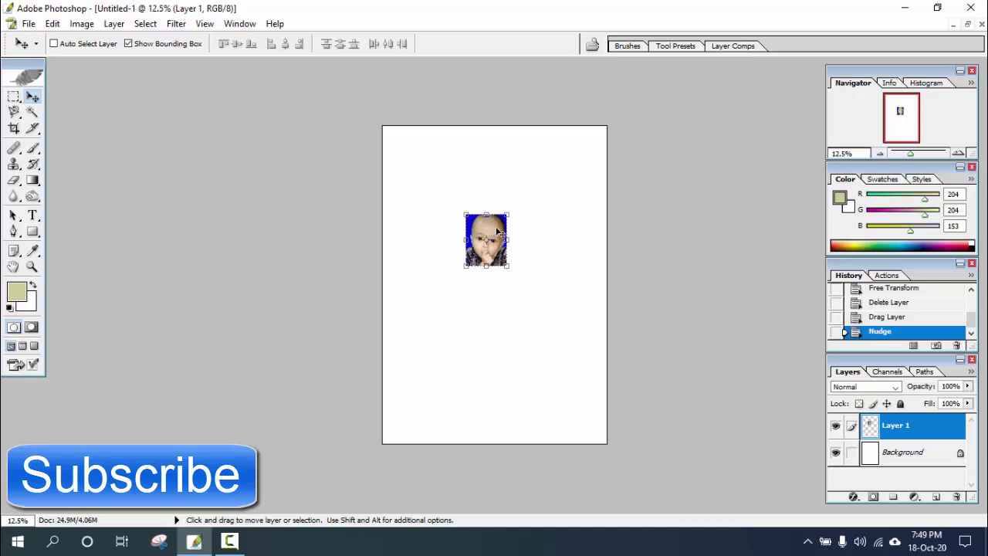
# - Move the photo to the page's top-left corner and Alt-drag two level copies to its right
pyautogui.moveTo(498, 228)
pyautogui.mouseDown()
pyautogui.moveTo(435, 150)
pyautogui.moveTo(420, 146)
pyautogui.mouseUp()
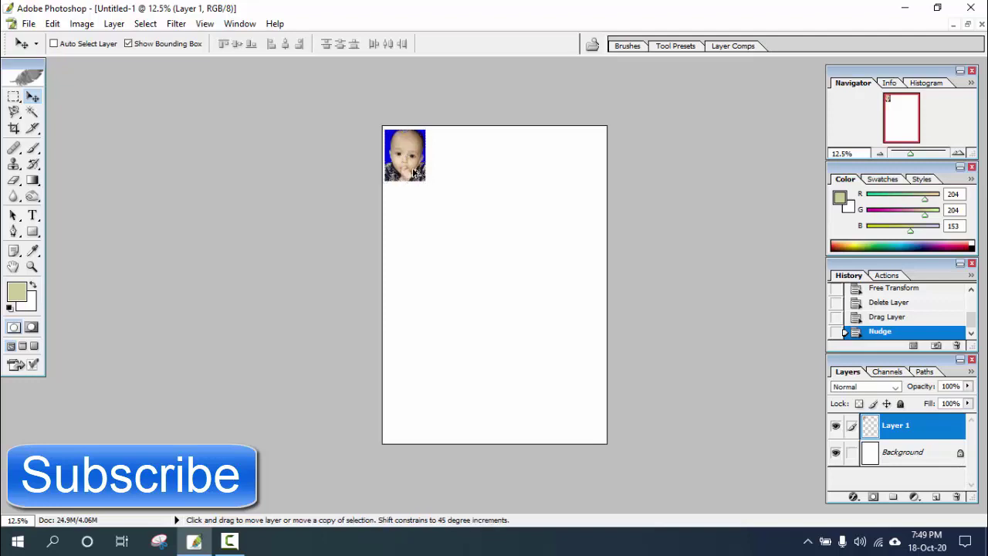
pyautogui.moveTo(413, 173); pyautogui.dragTo(462, 179)
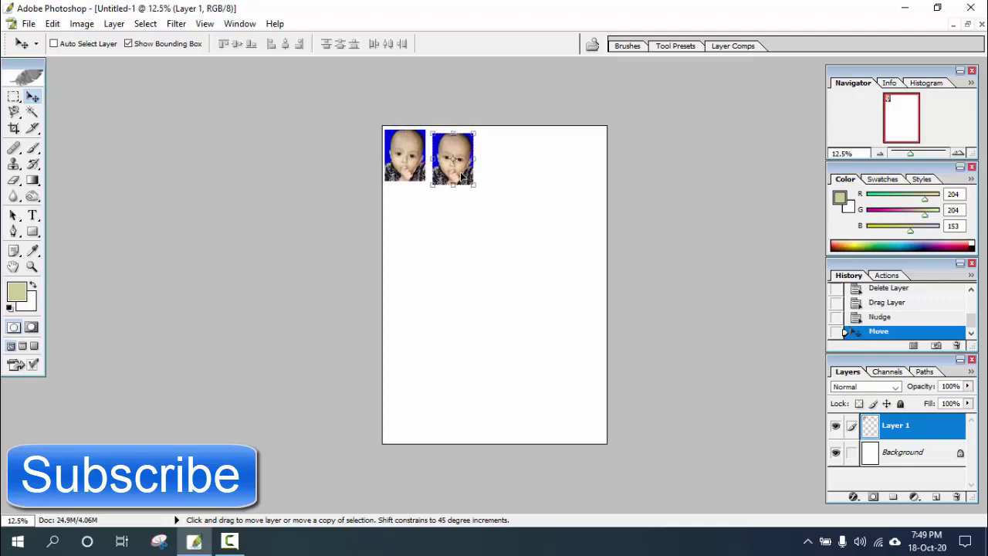
pyautogui.press('Up')
pyautogui.press('Up')
pyautogui.press('Up')
pyautogui.press('Up')
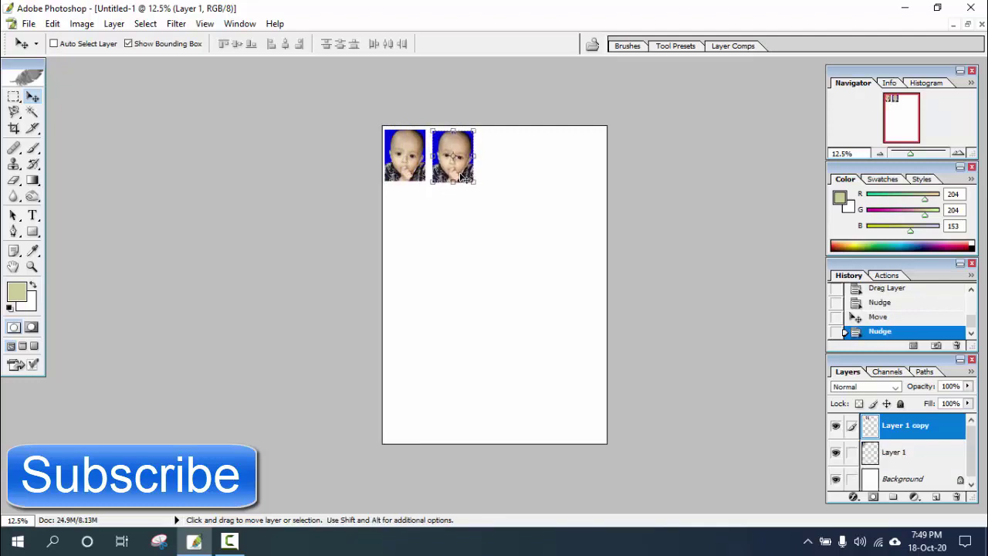
pyautogui.press('Up')
pyautogui.press('Up')
pyautogui.press('Up')
pyautogui.press('Up')
pyautogui.press('Up')
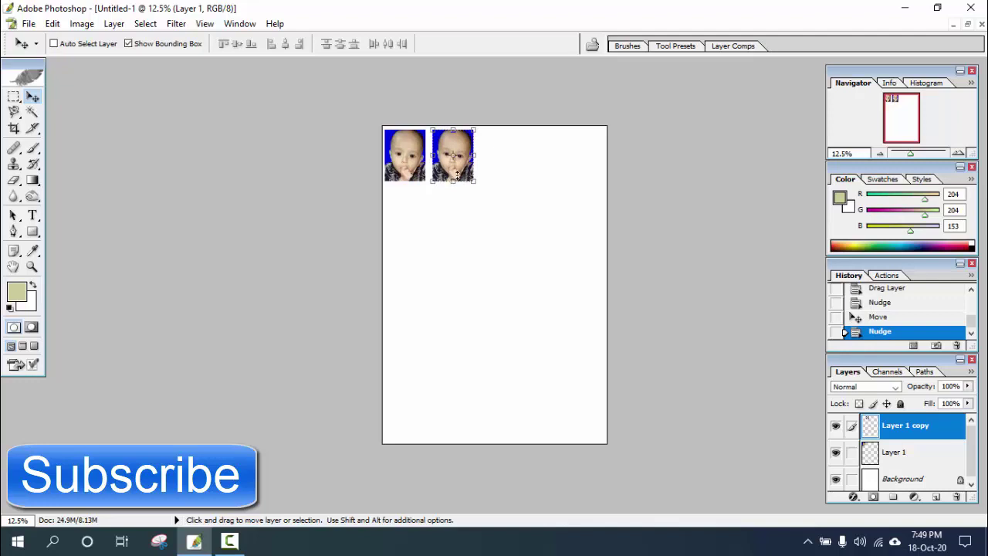
pyautogui.press('alt')
pyautogui.moveTo(461, 178); pyautogui.dragTo(509, 178)
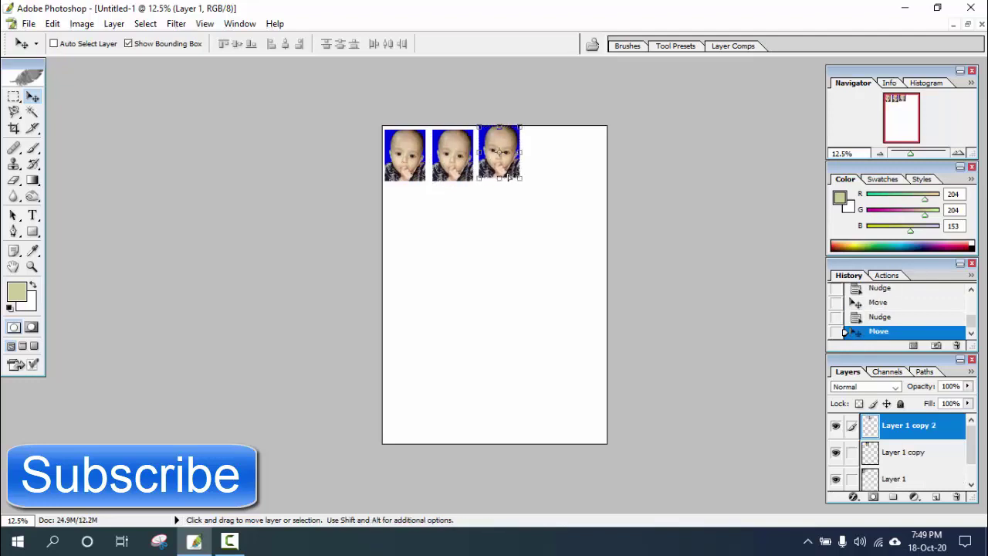
pyautogui.press('Down')
pyautogui.press('Down')
pyautogui.press('Down')
pyautogui.press('Down')
pyautogui.press('Down')
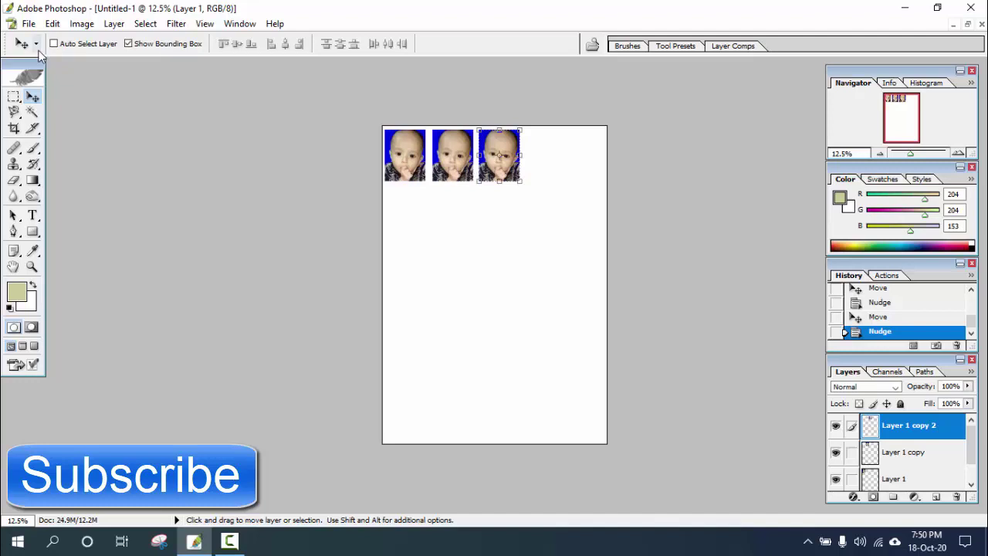
# - Start printing, pass the printable-area warning, and bring up the EPSON L380 Series printer properties
pyautogui.click(28, 24)
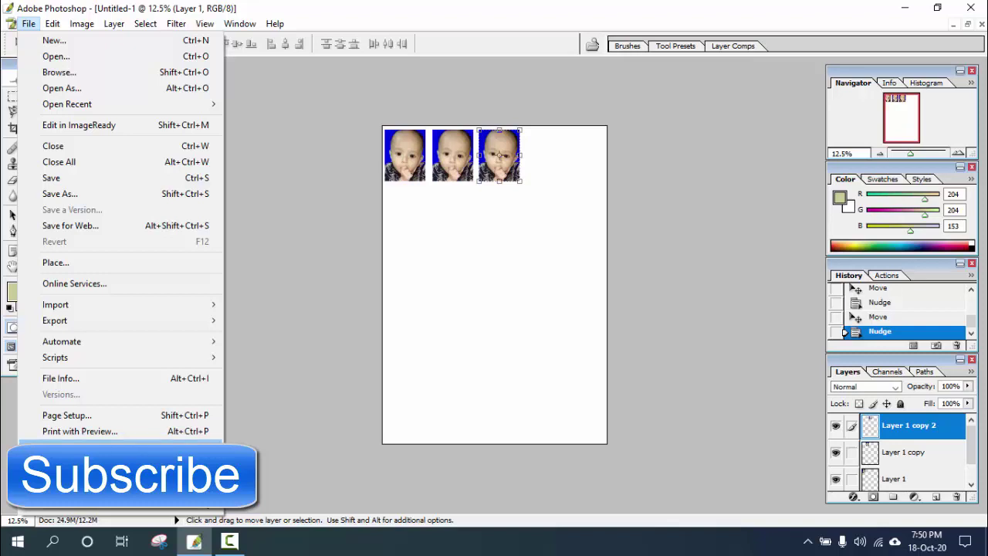
pyautogui.click(78, 448)
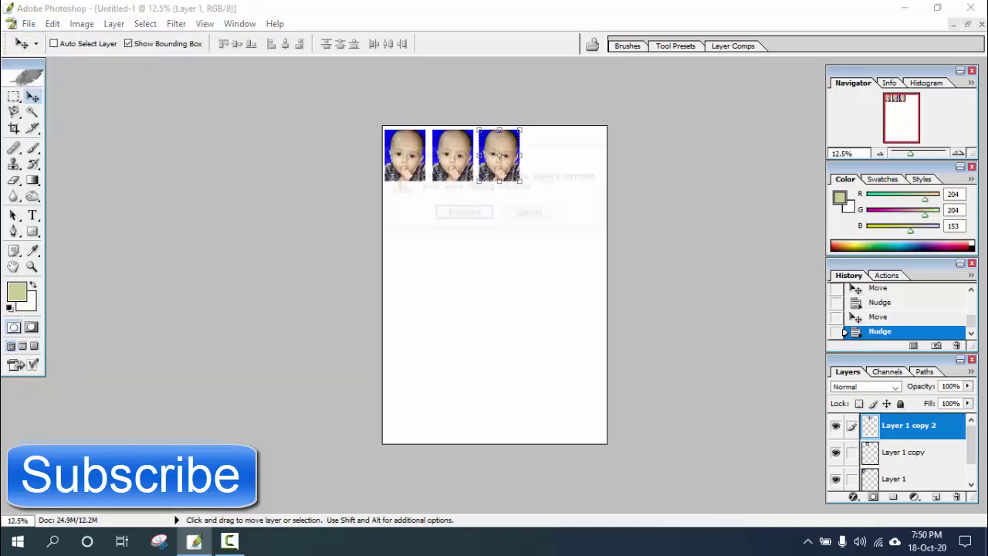
pyautogui.click(475, 214)
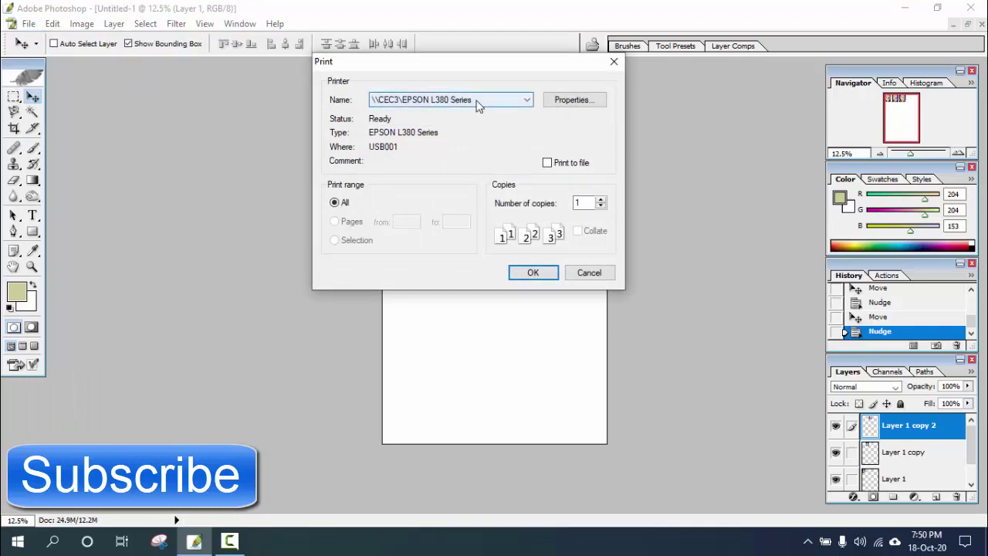
pyautogui.click(478, 104)
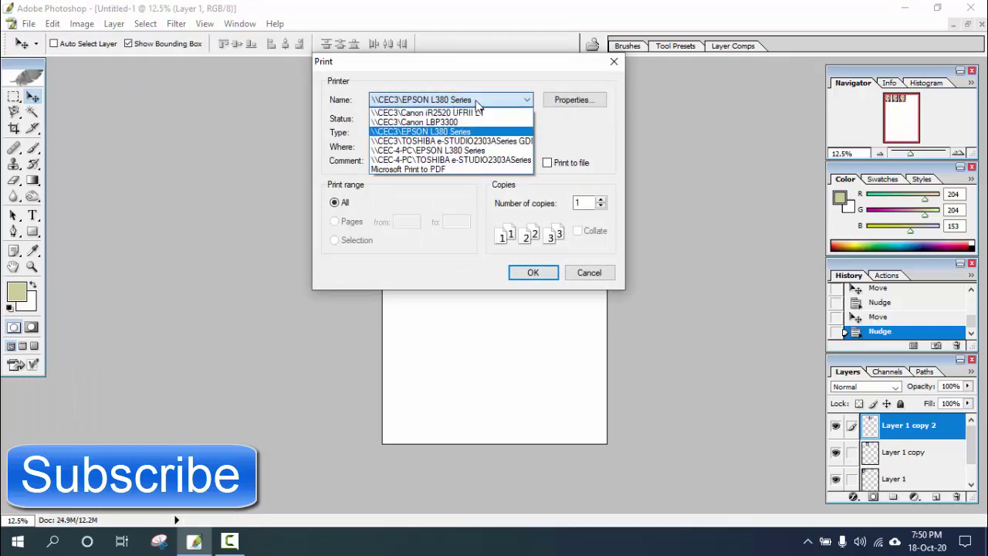
pyautogui.click(445, 132)
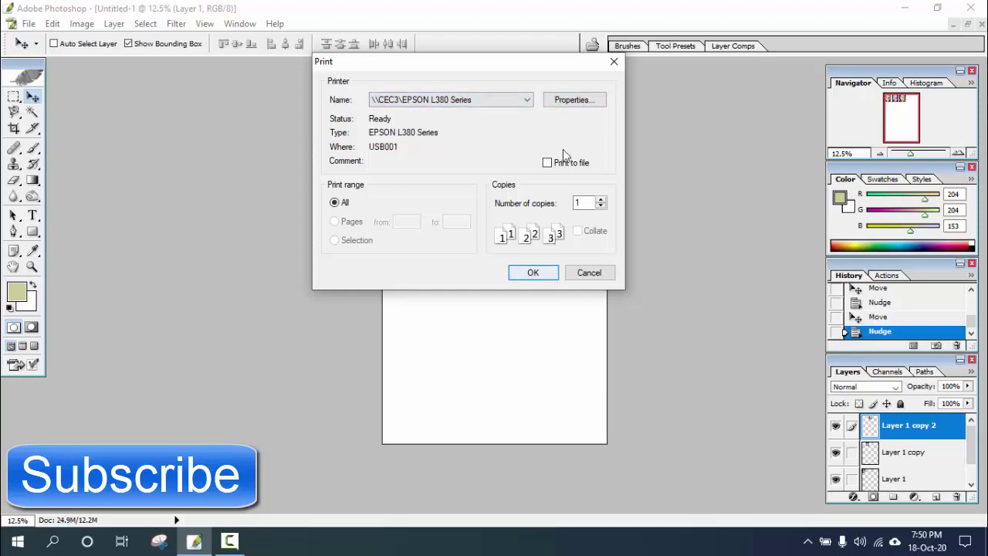
pyautogui.click(566, 100)
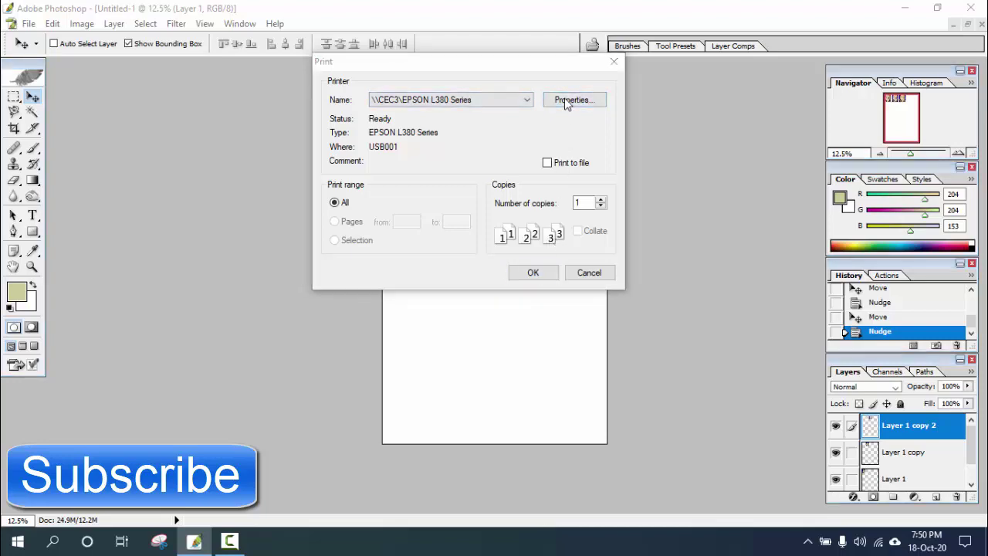
# - Set the EPSON properties to A4 paper, High quality and Print Preview on, and confirm them
pyautogui.moveTo(551, 84); pyautogui.dragTo(430, 97)
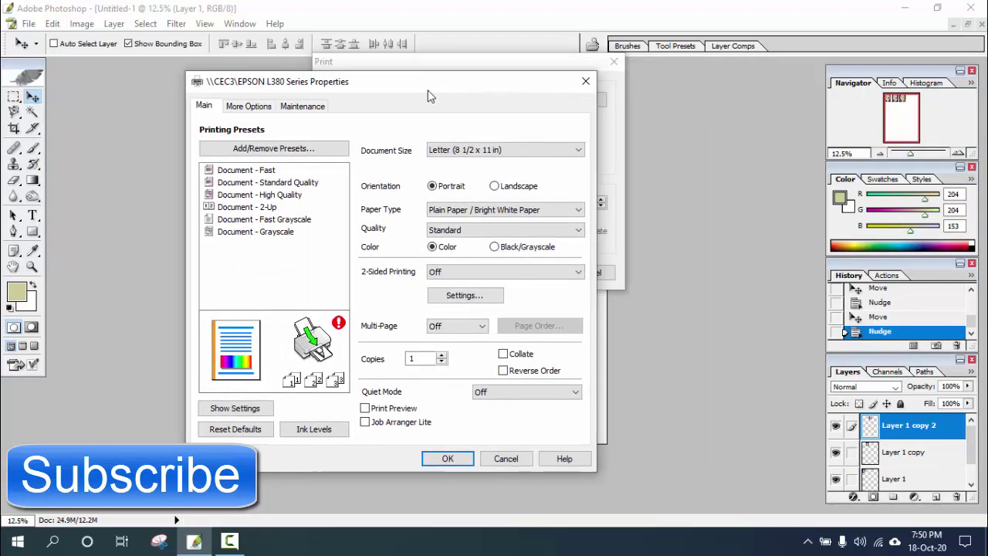
pyautogui.click(542, 155)
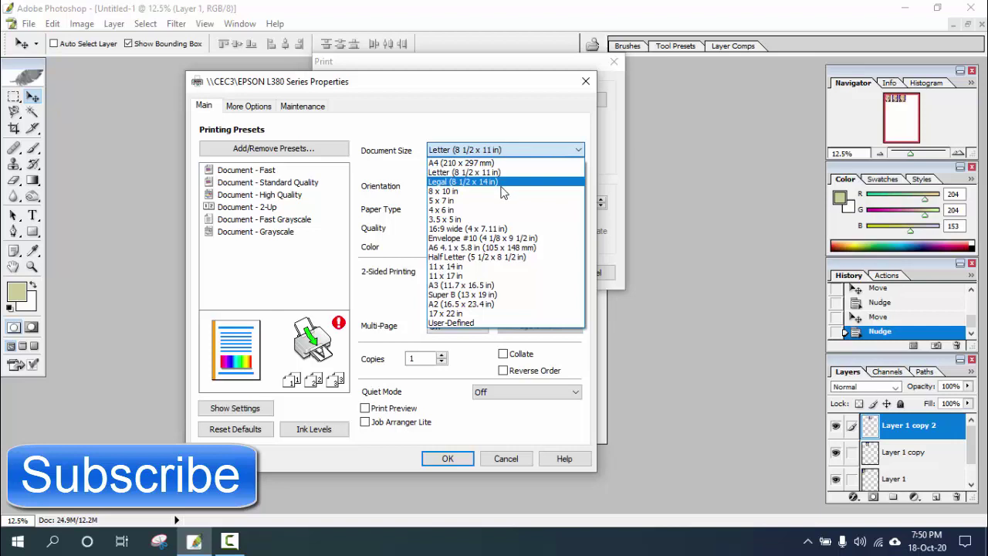
pyautogui.click(462, 163)
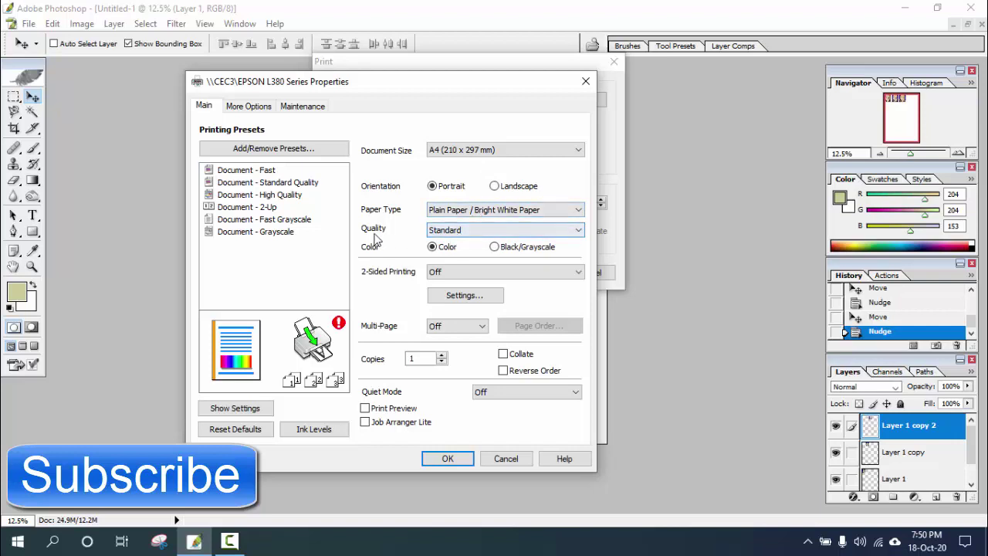
pyautogui.click(479, 231)
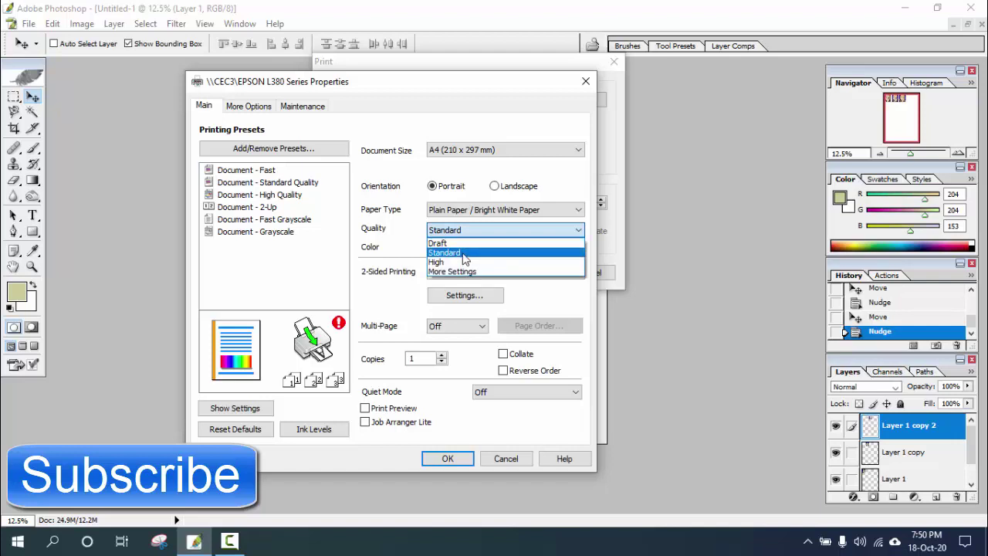
pyautogui.click(466, 260)
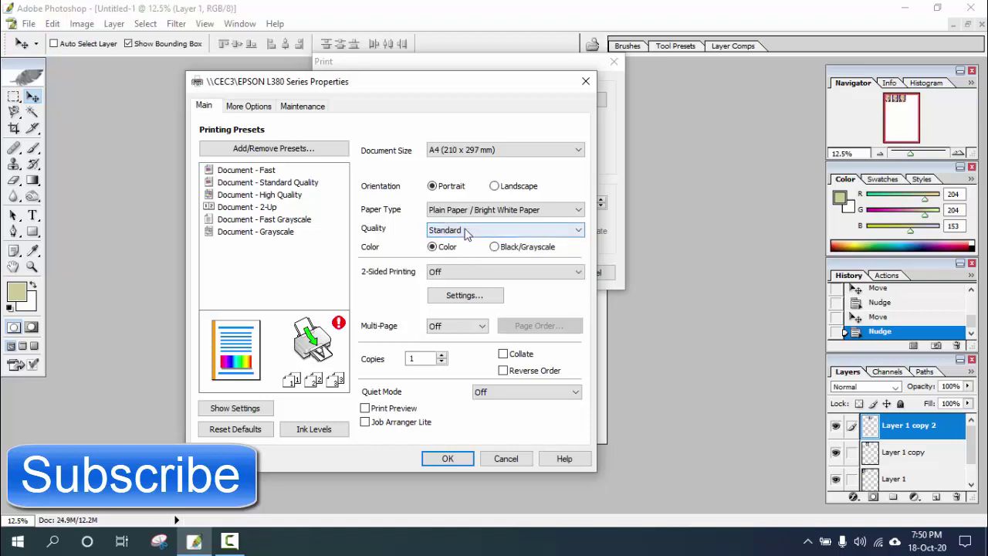
pyautogui.click(468, 231)
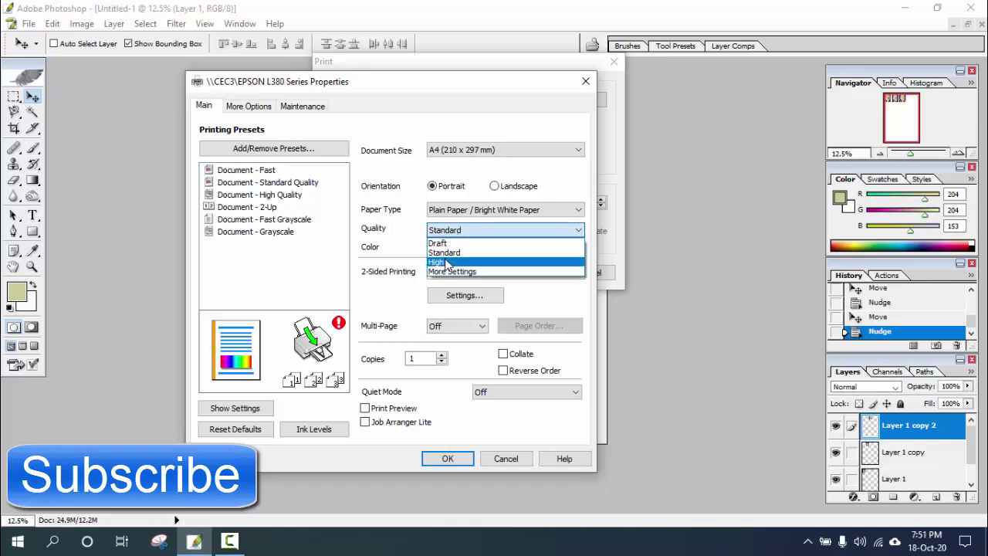
pyautogui.click(452, 262)
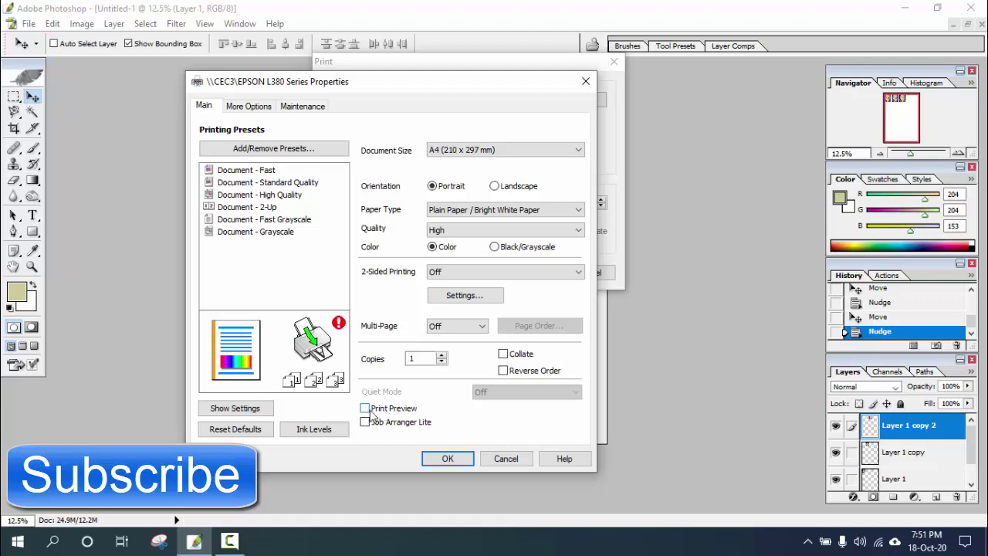
pyautogui.click(366, 412)
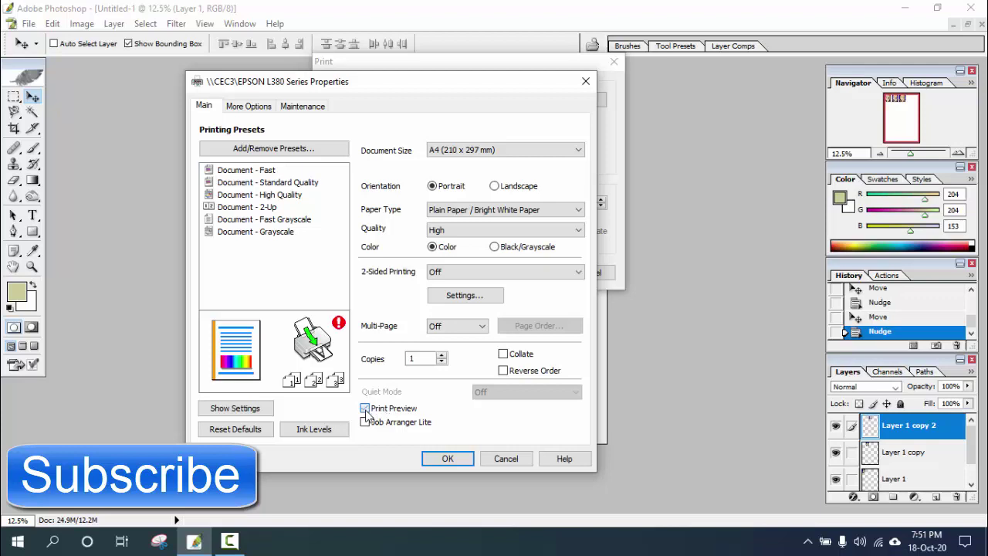
pyautogui.click(448, 459)
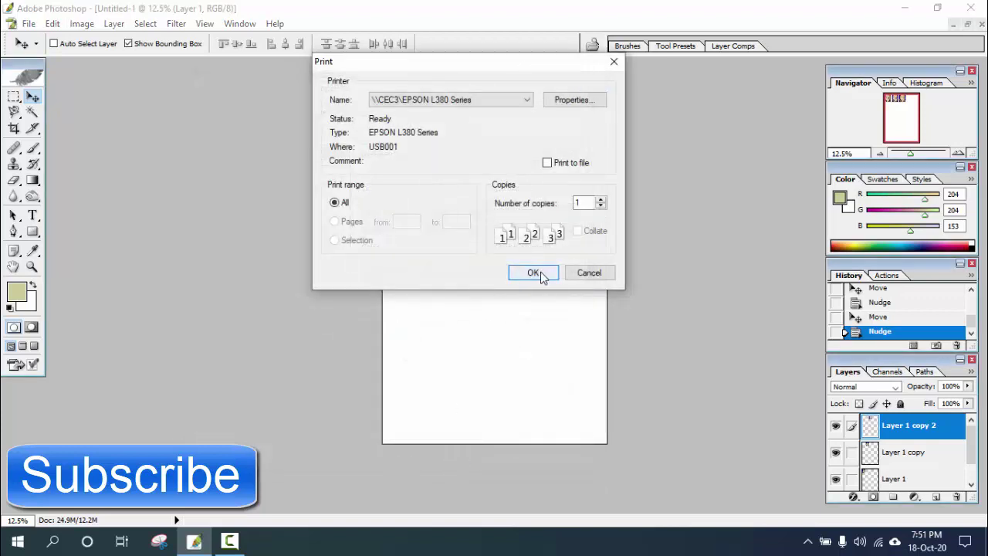
# - Confirm the print job and zoom out to view the whole three-photo page
pyautogui.click(534, 273)
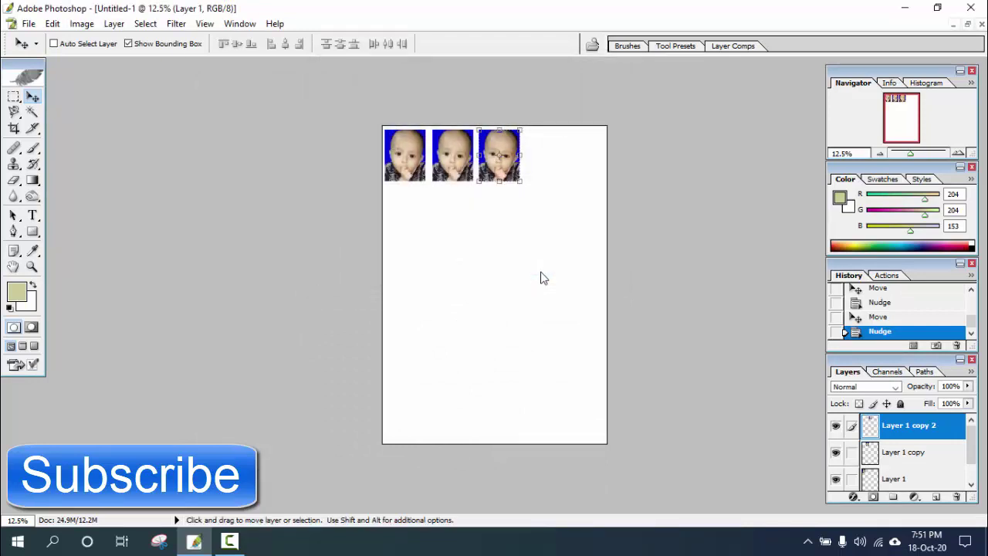
pyautogui.hotkey('ctrl', '-')
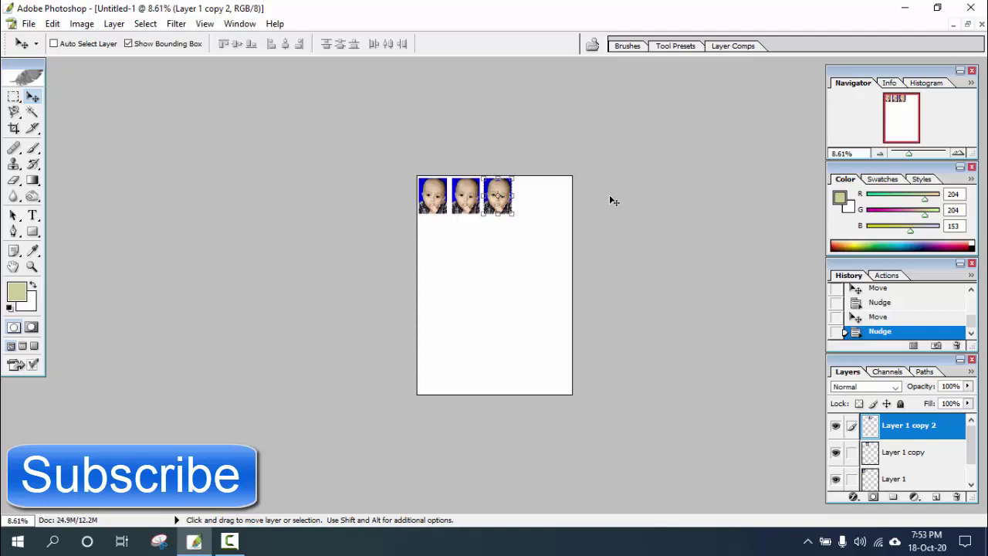
pyautogui.click(843, 540)
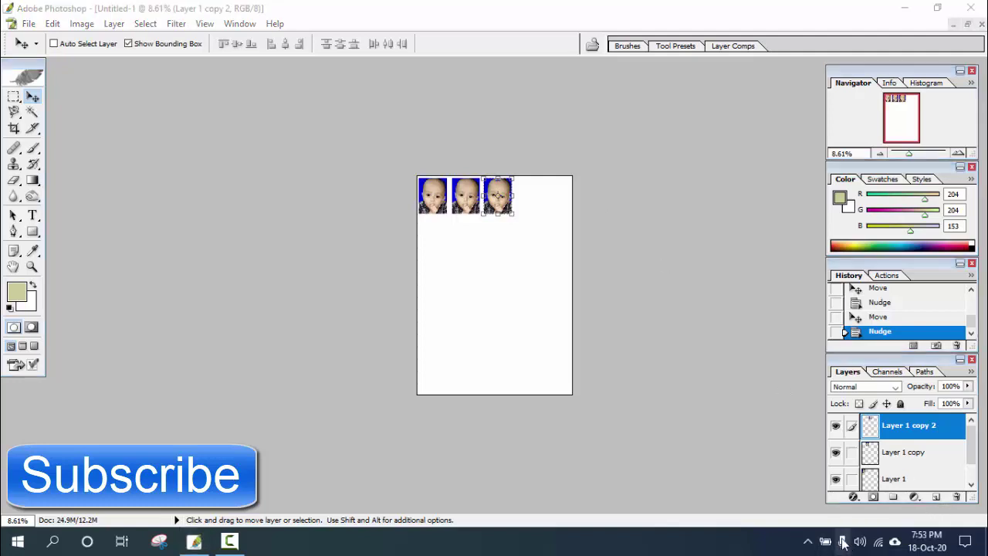